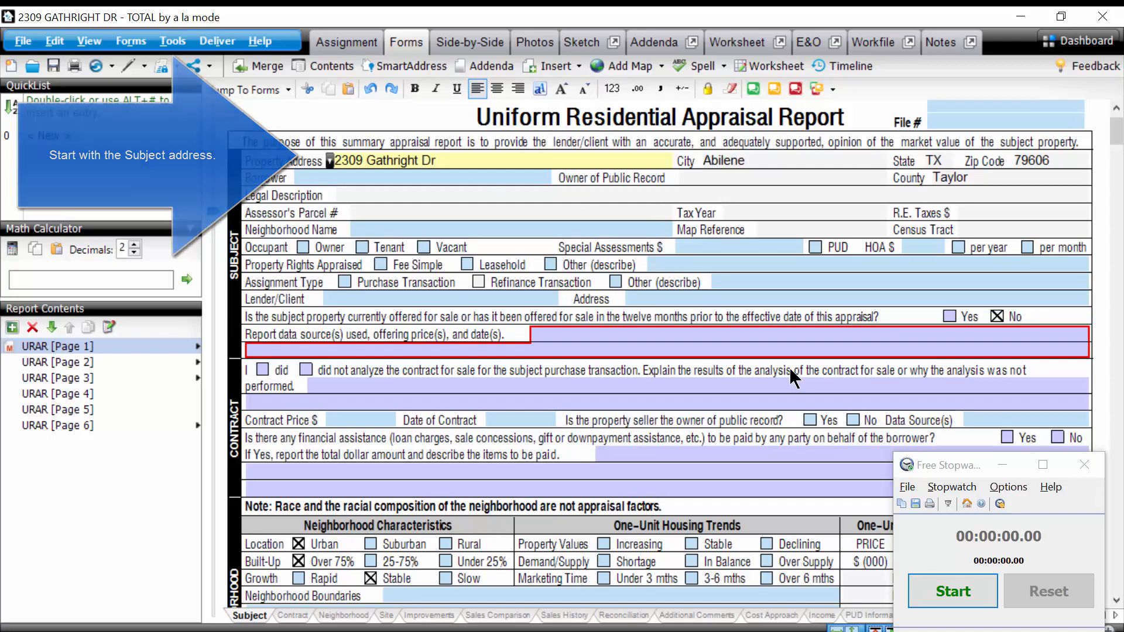
Review the subject's inspection details on the appraisal form and its completed fields in the side-by-side comparison grid.
scroll(743, 288, down, 5)
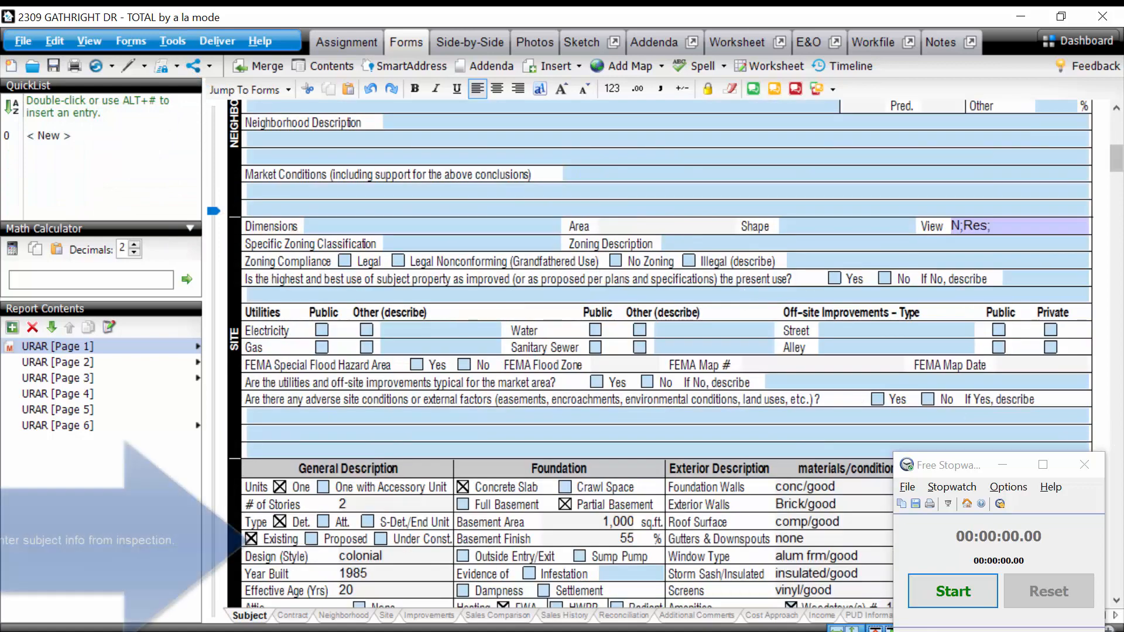
scroll(746, 404, down, 8)
scroll(746, 402, down, 3)
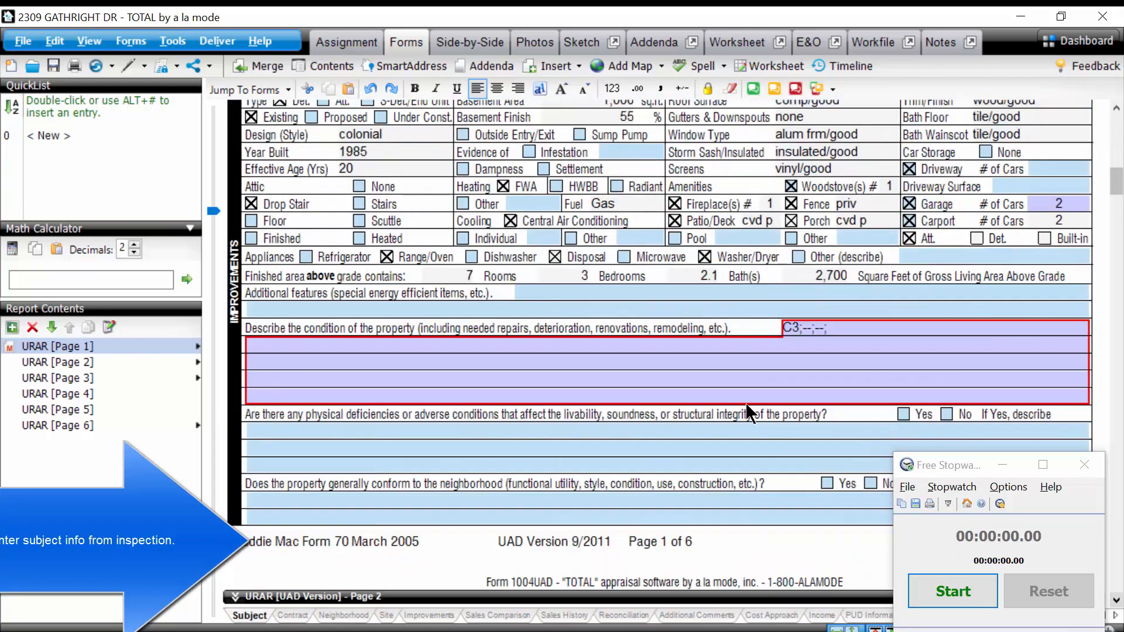
click(462, 39)
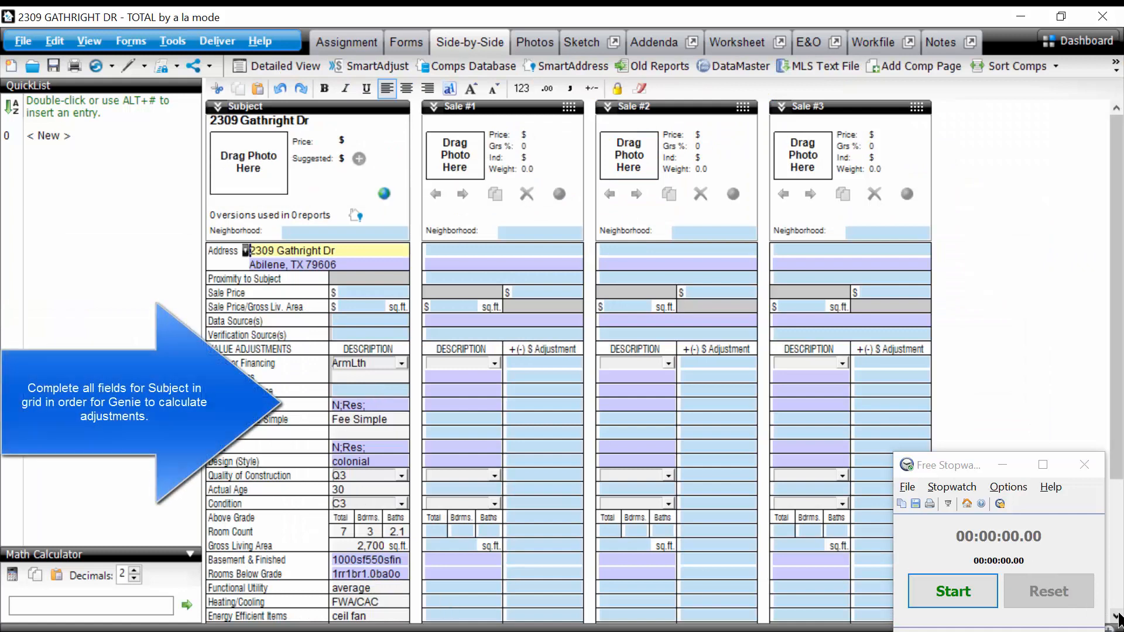
scroll(746, 419, down, 5)
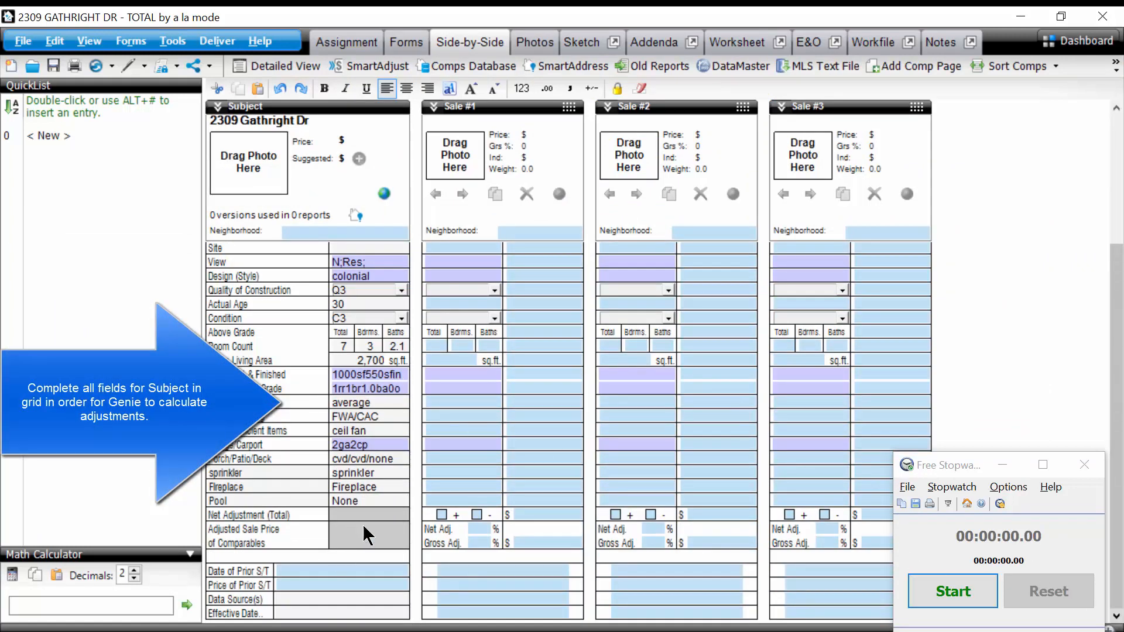
click(400, 43)
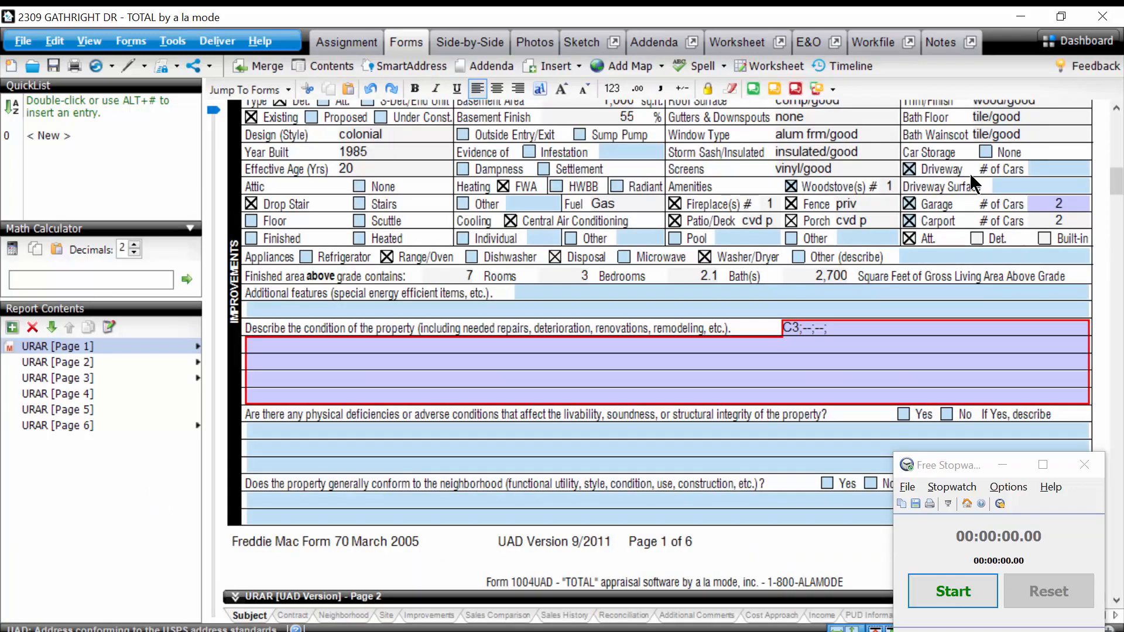
Export the currently opened report from the TOTAL Dashboard to Appraiser Genie and confirm the imported subject information.
click(1062, 42)
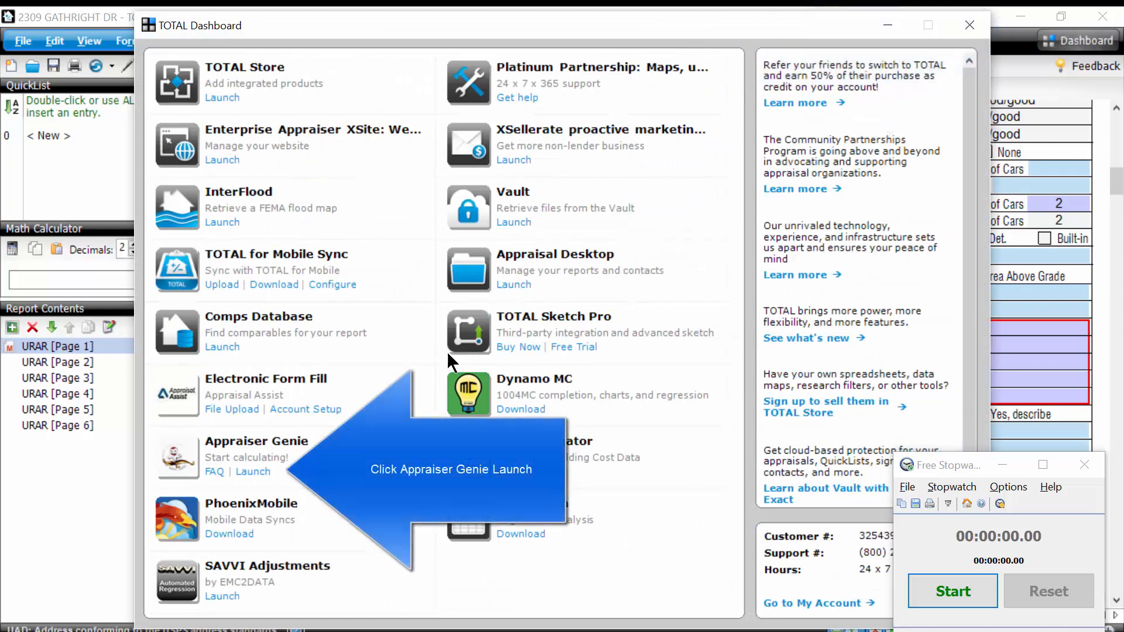
click(256, 472)
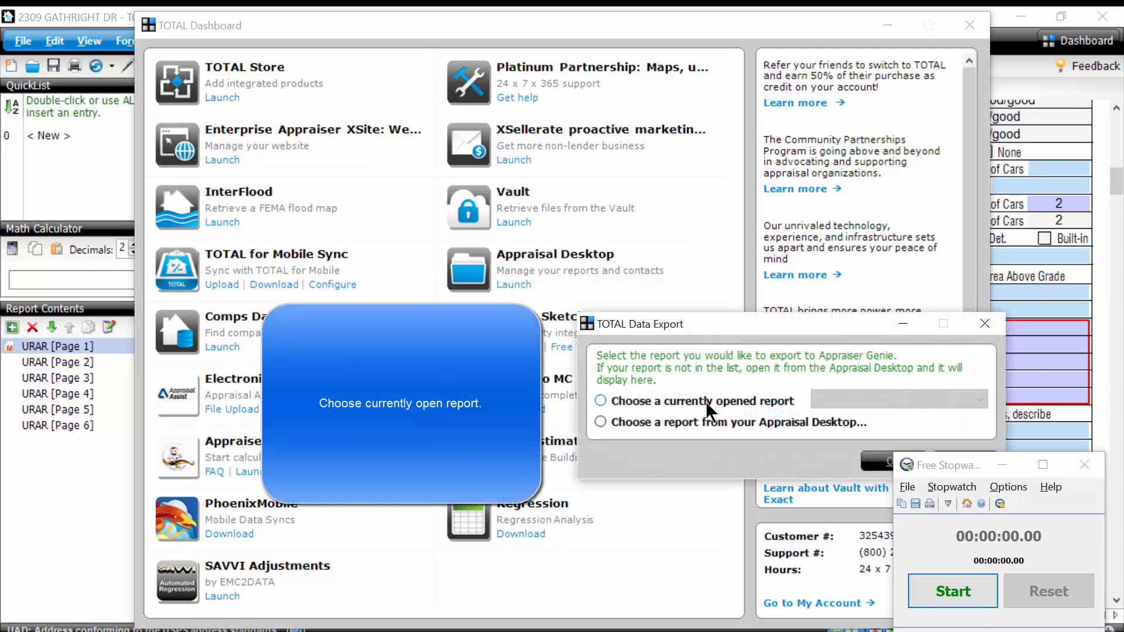
click(705, 402)
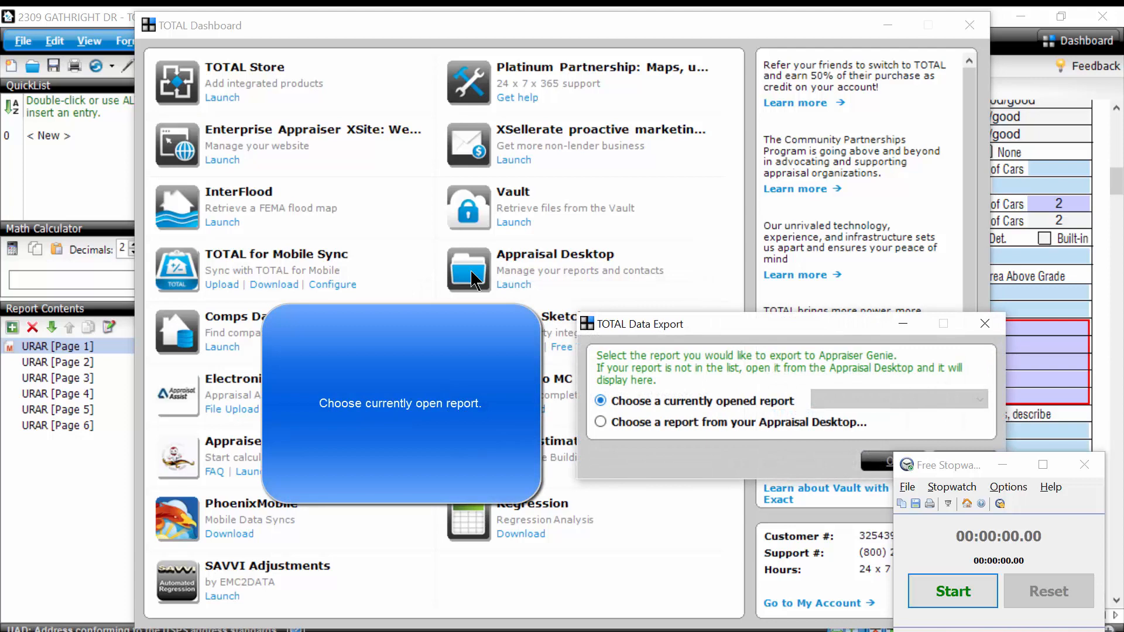
click(881, 462)
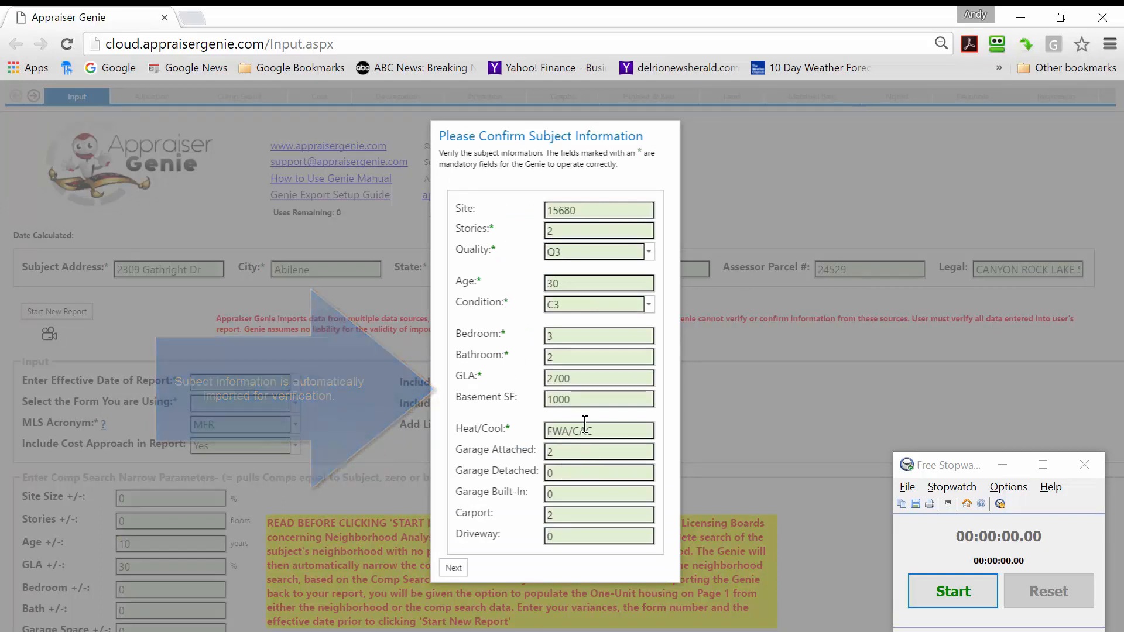
click(452, 569)
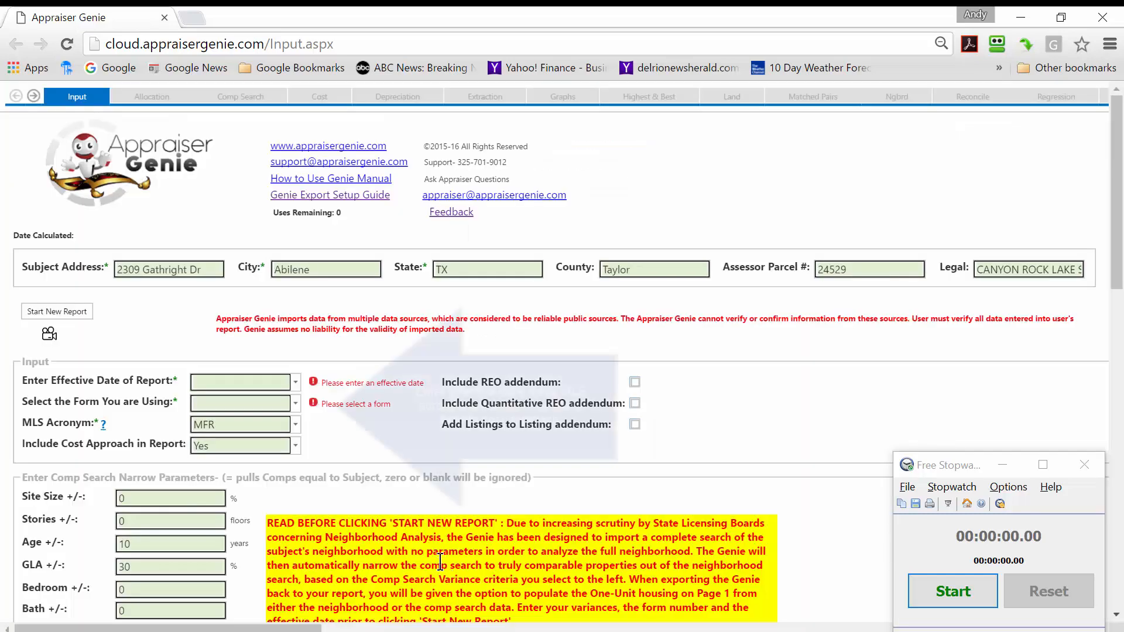
Set the report's effective date to 6/30/2016 and choose 1004UAD - 1 to 4 Family as the form.
click(296, 384)
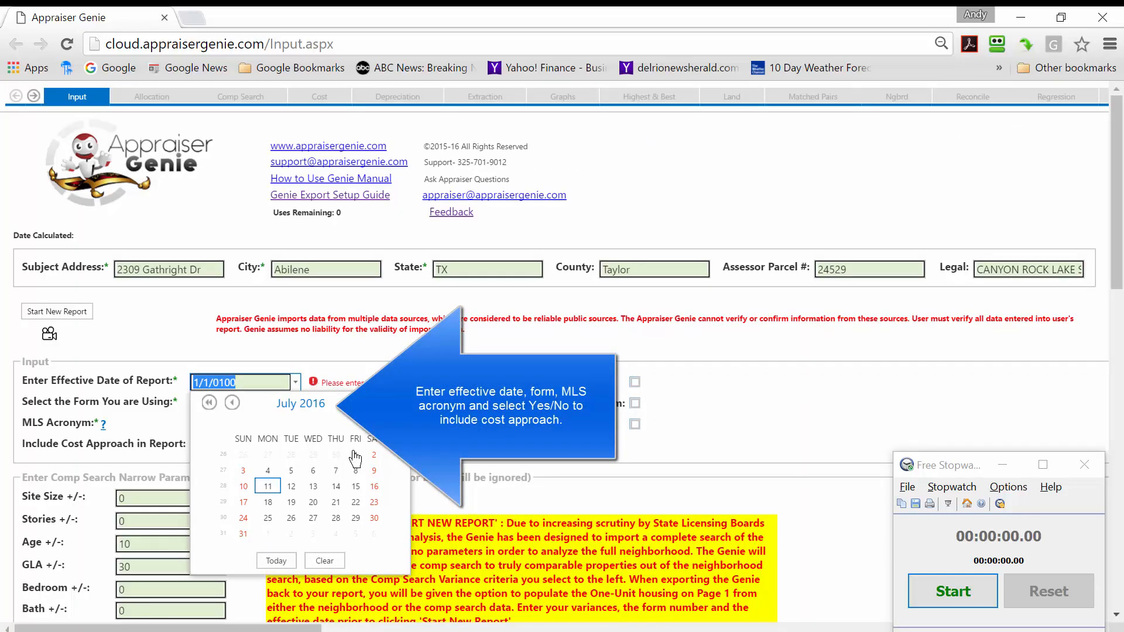
click(336, 456)
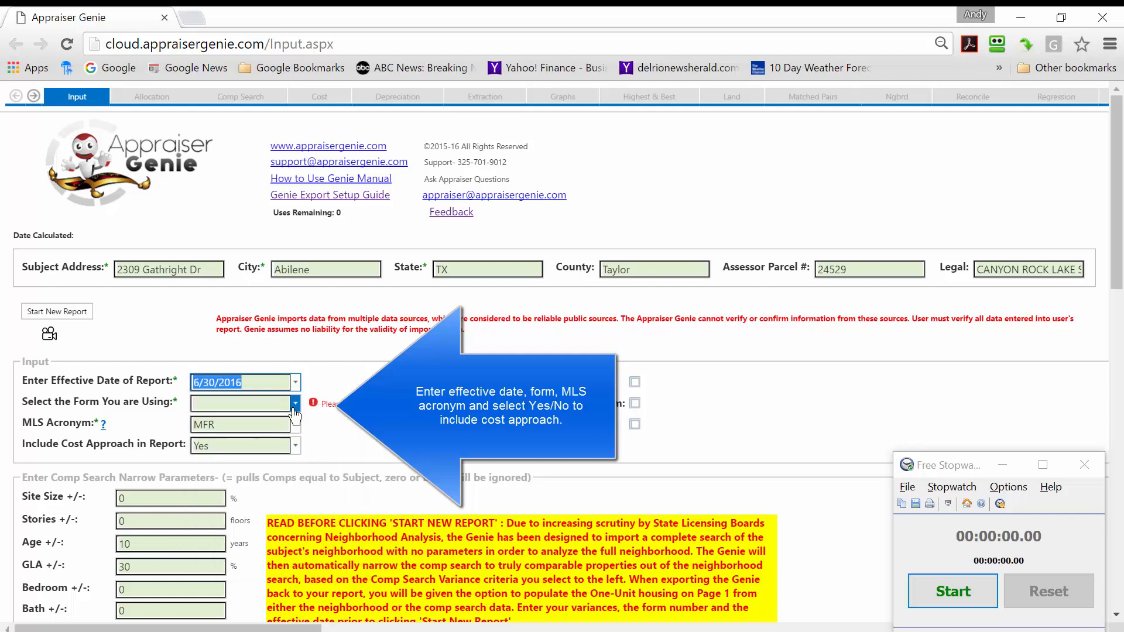
click(295, 406)
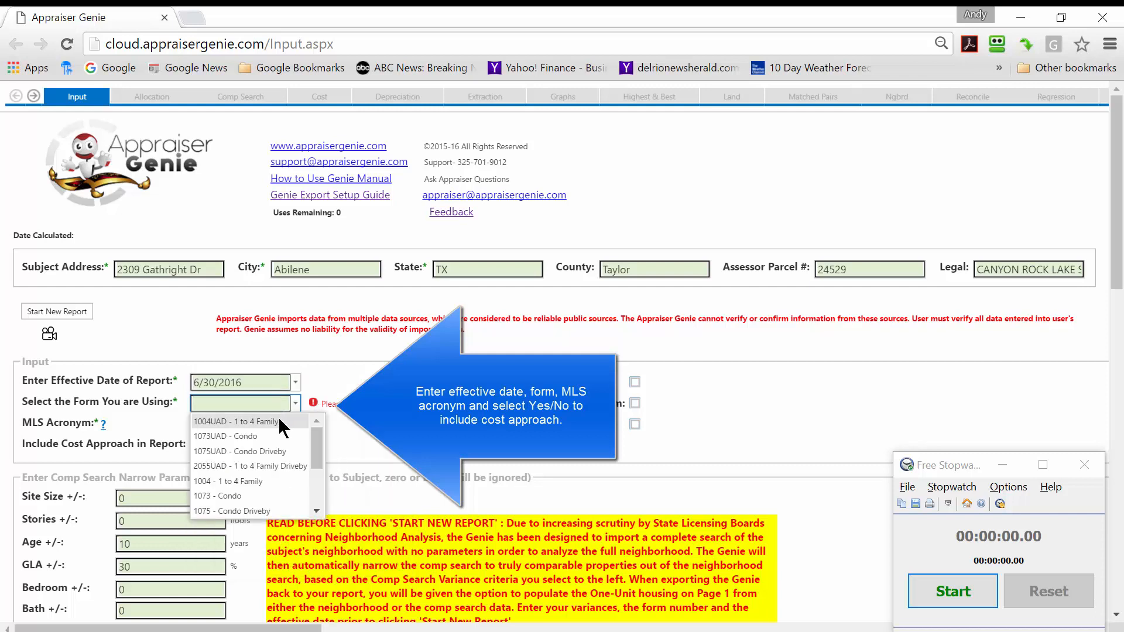
click(269, 422)
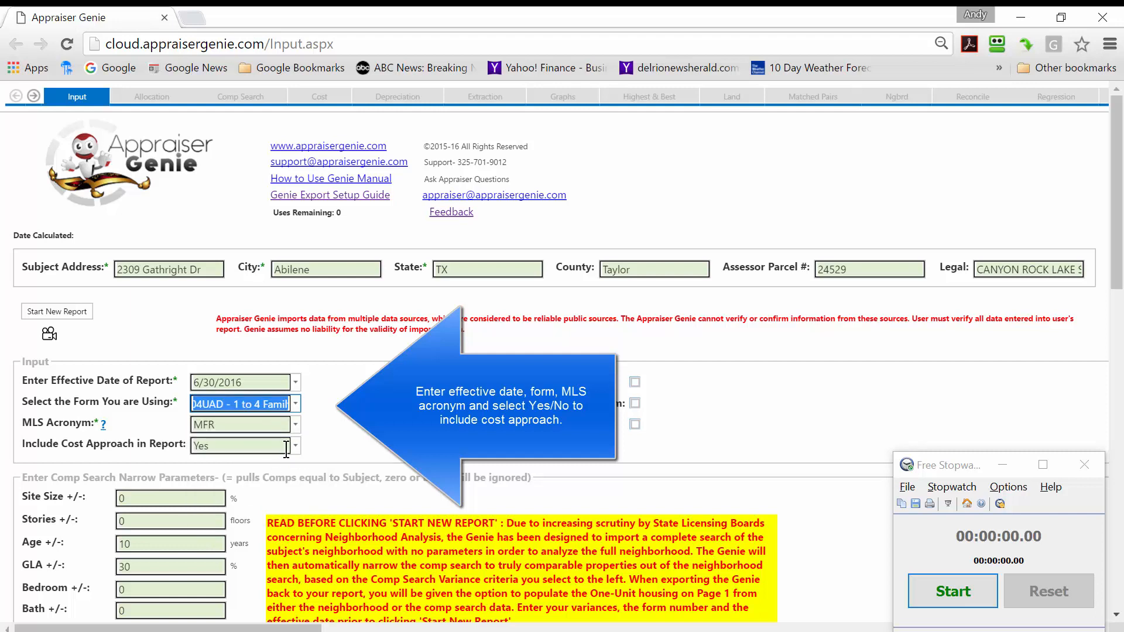
click(146, 559)
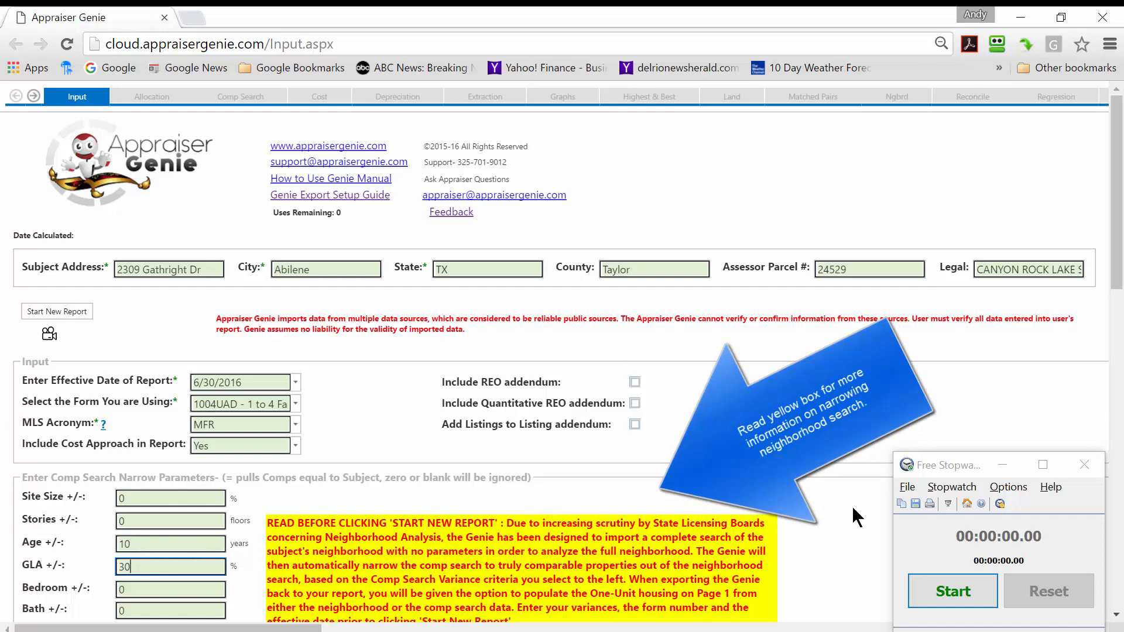
Start a new report from the MLS search file genie.csv, timing the comp processing with the stopwatch.
click(946, 586)
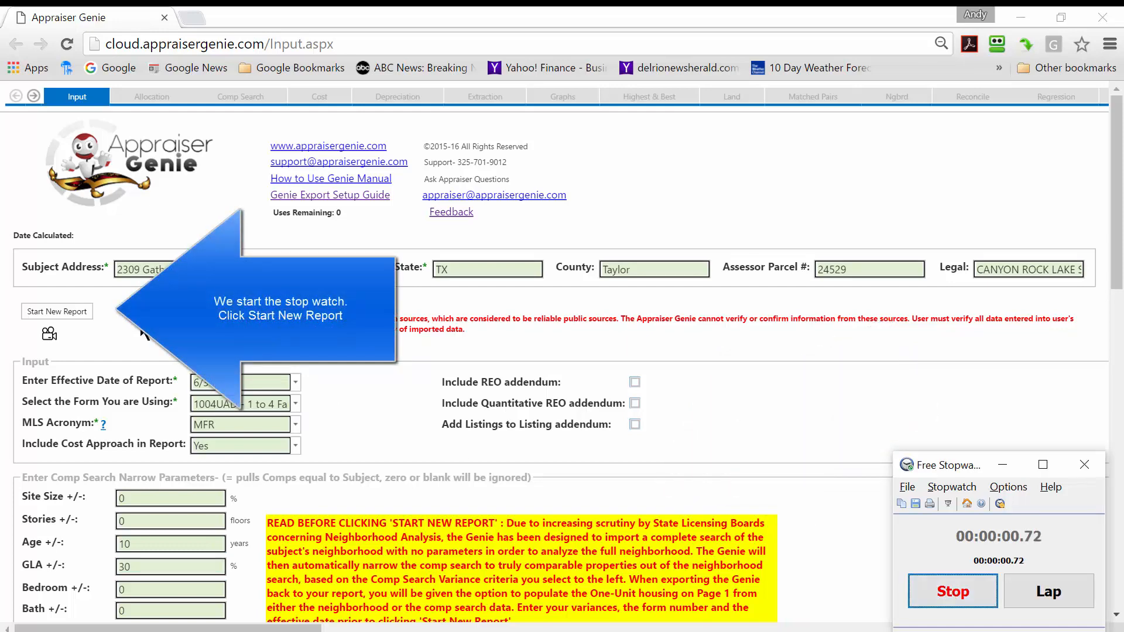
click(88, 311)
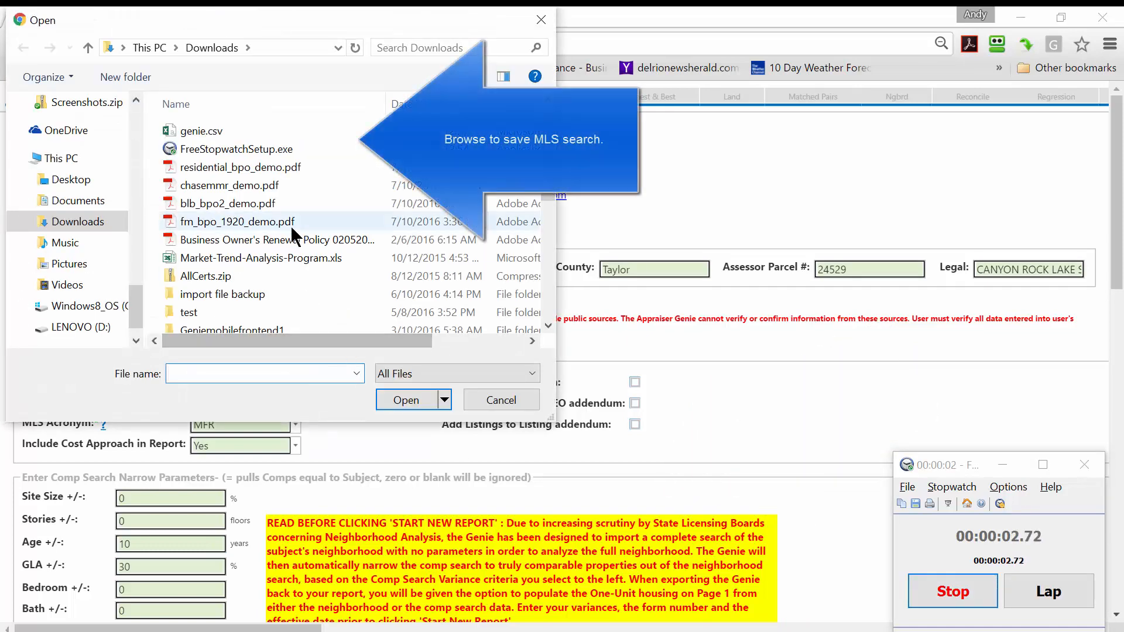
double_click(186, 130)
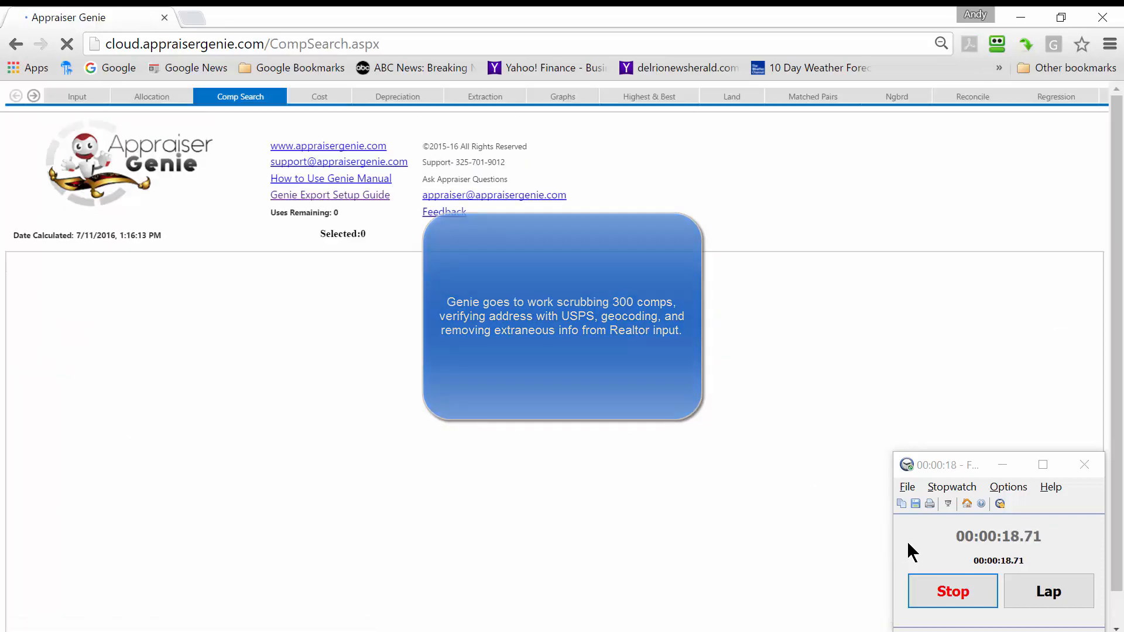
click(943, 588)
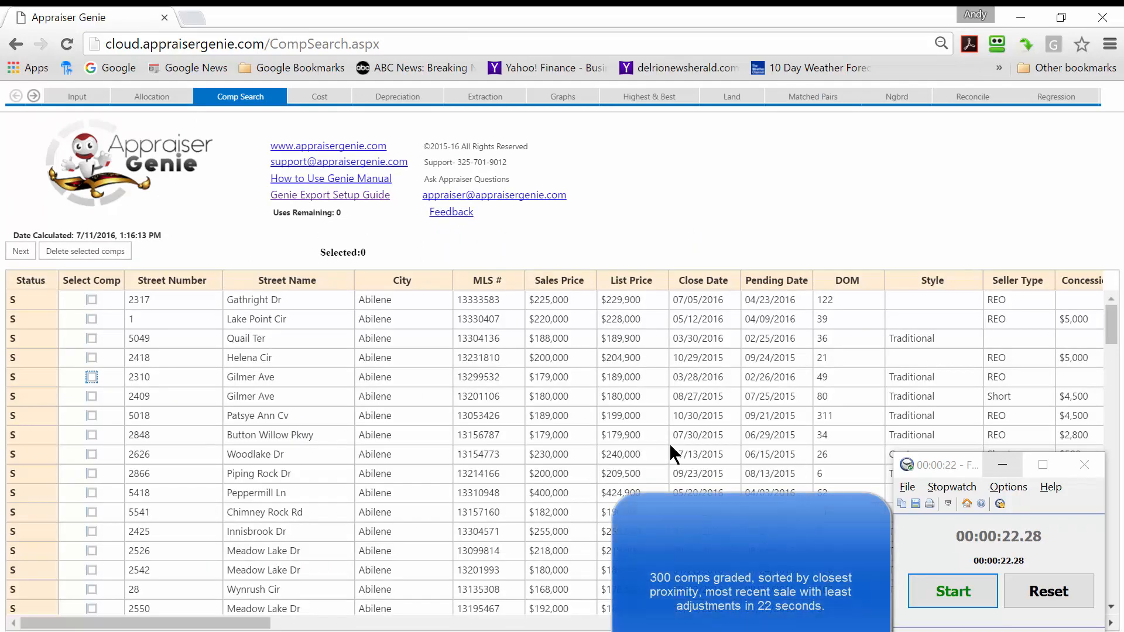
Select 13 comps, including the active listings at $214,900 and $252,900, and process them into the side-by-side grid, timing it with the stopwatch.
click(91, 412)
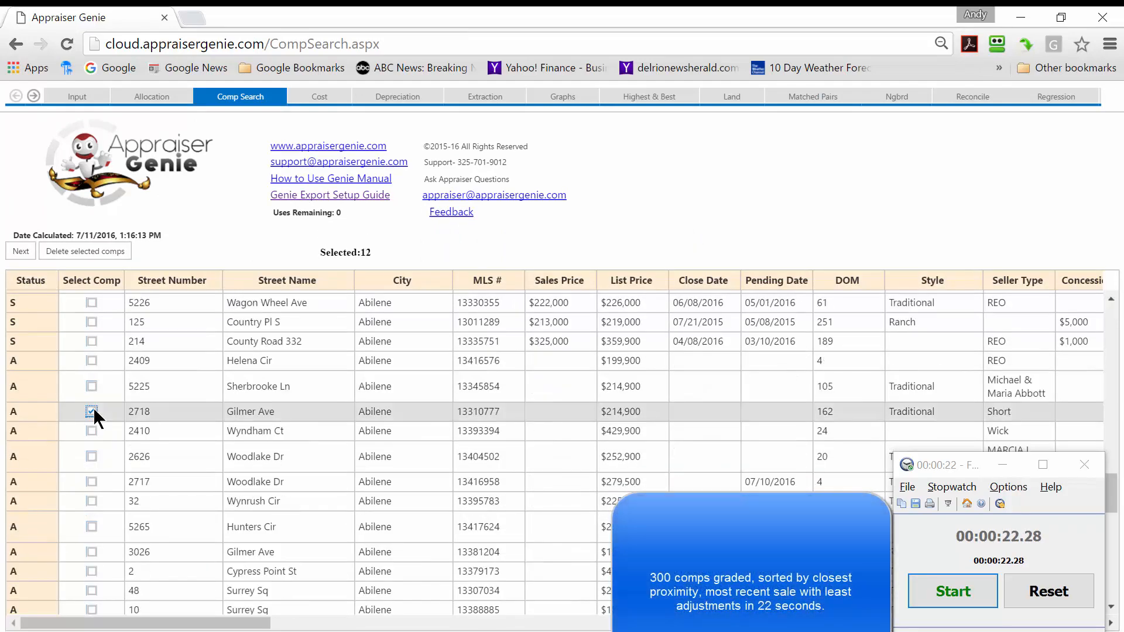
click(87, 457)
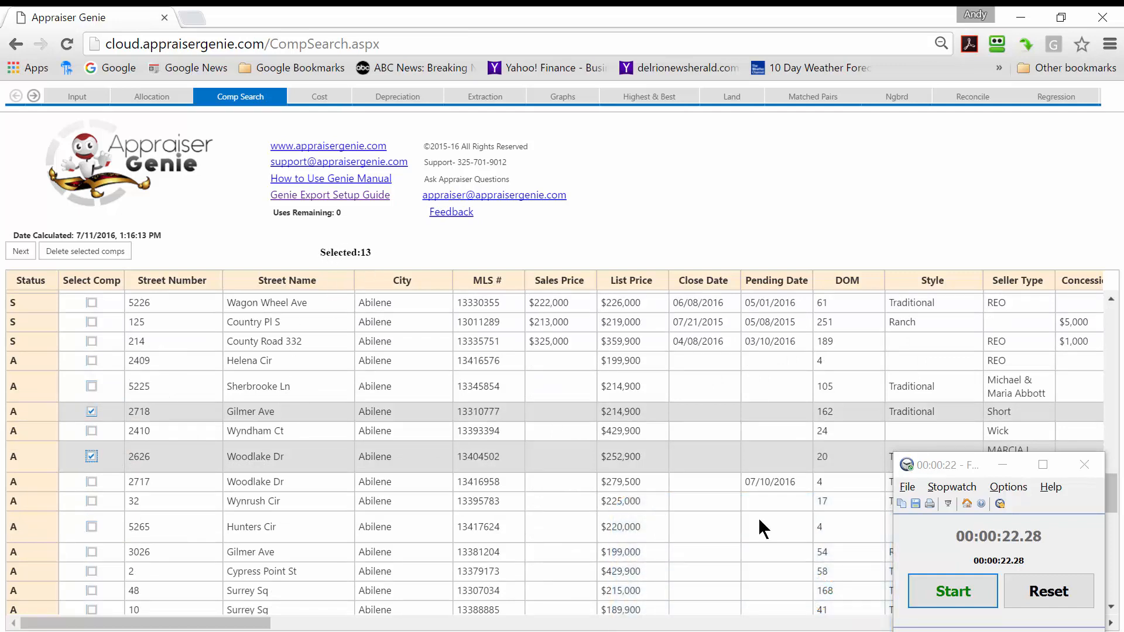
click(929, 586)
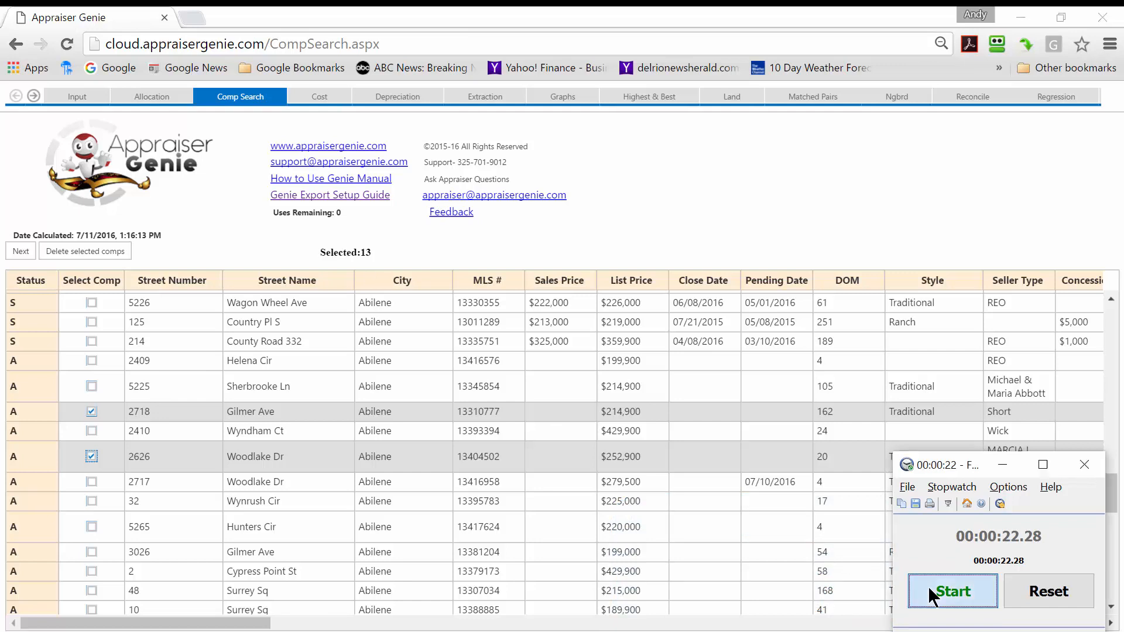
click(18, 250)
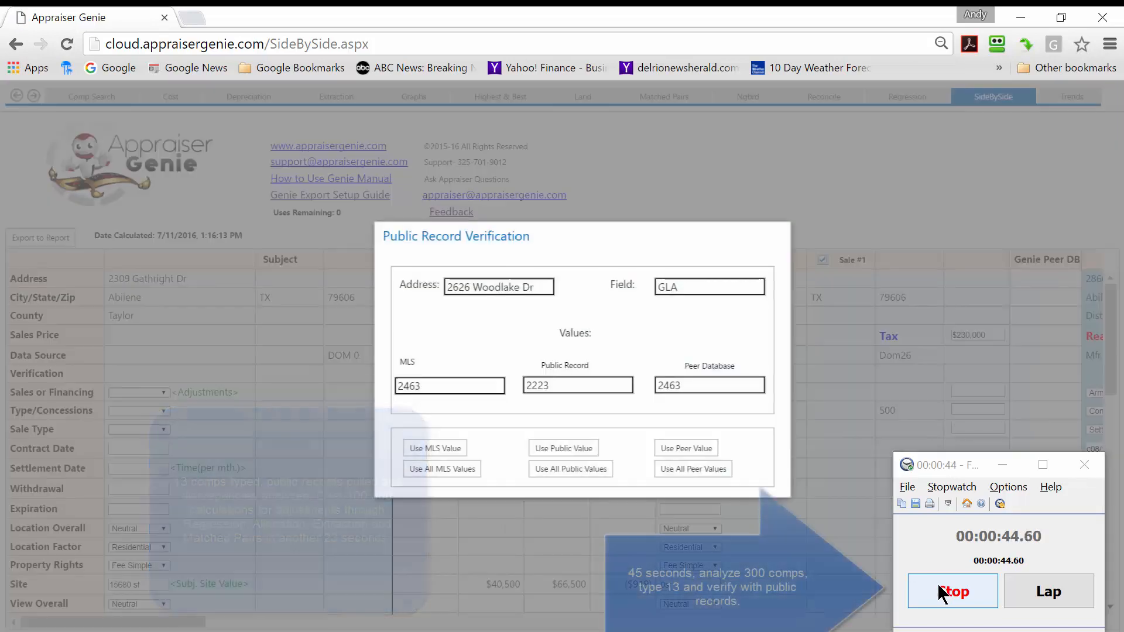
click(939, 587)
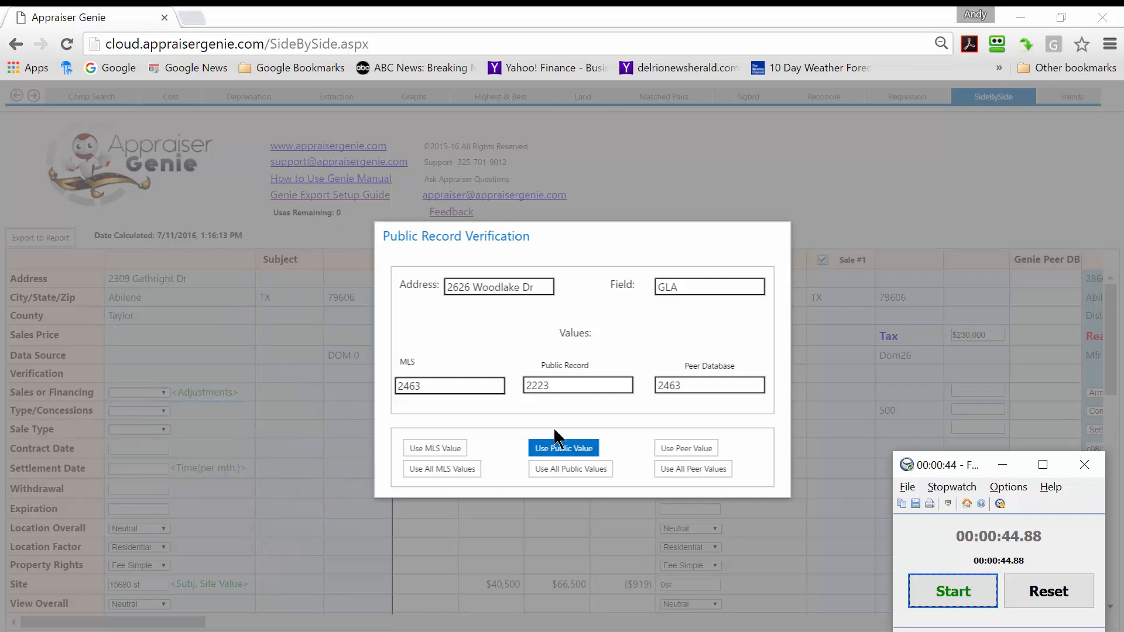
Resolve the public record verification discrepancies by using all public values.
click(561, 471)
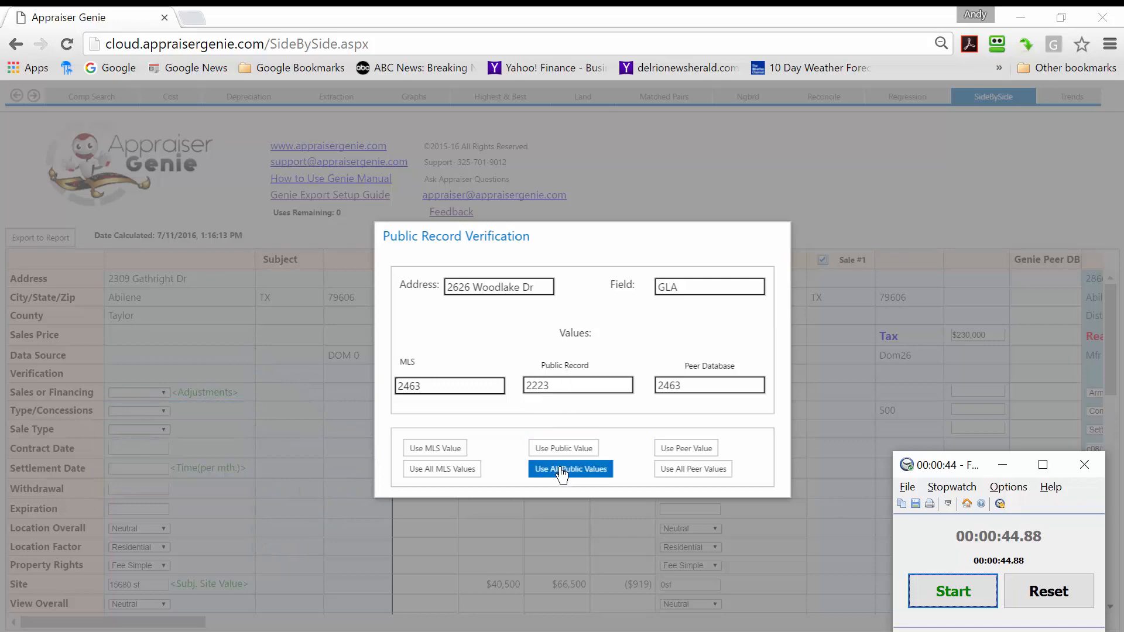
click(561, 472)
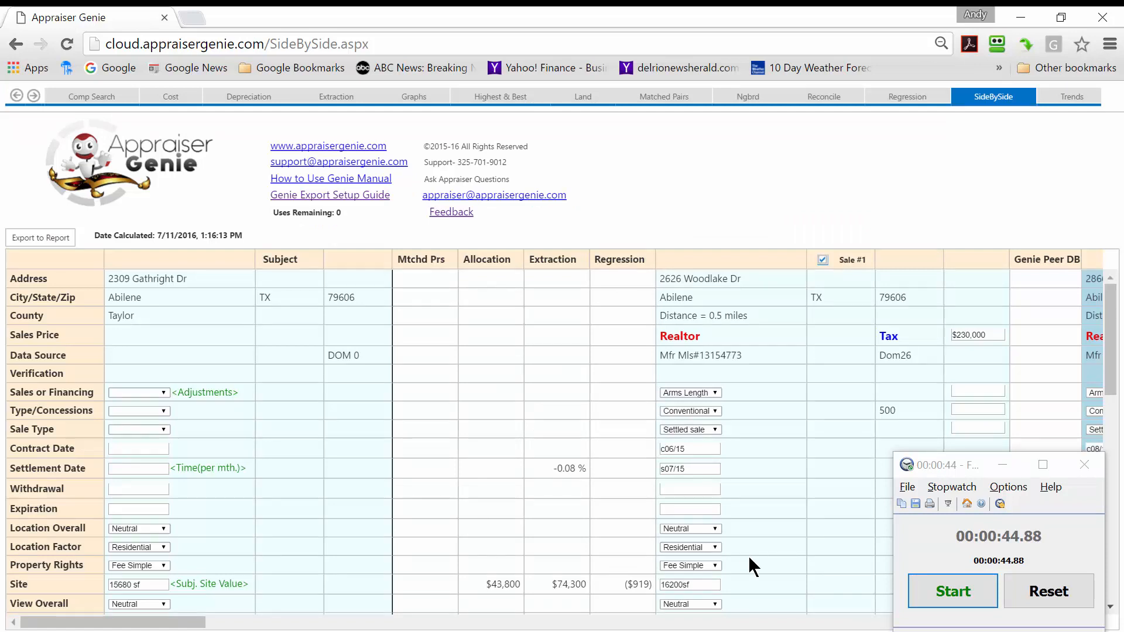
Apply the $39 Extraction adjustment for GLA and the Allocation adjustments of $9,000 for baths and $3,800 for the attached garage.
click(1112, 608)
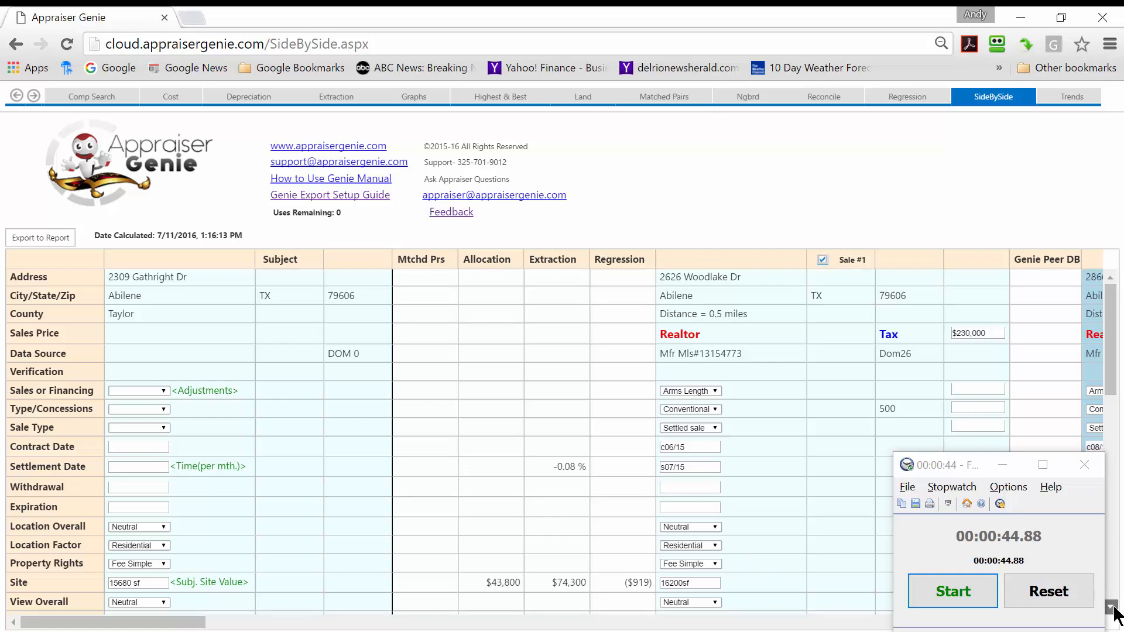
click(1111, 608)
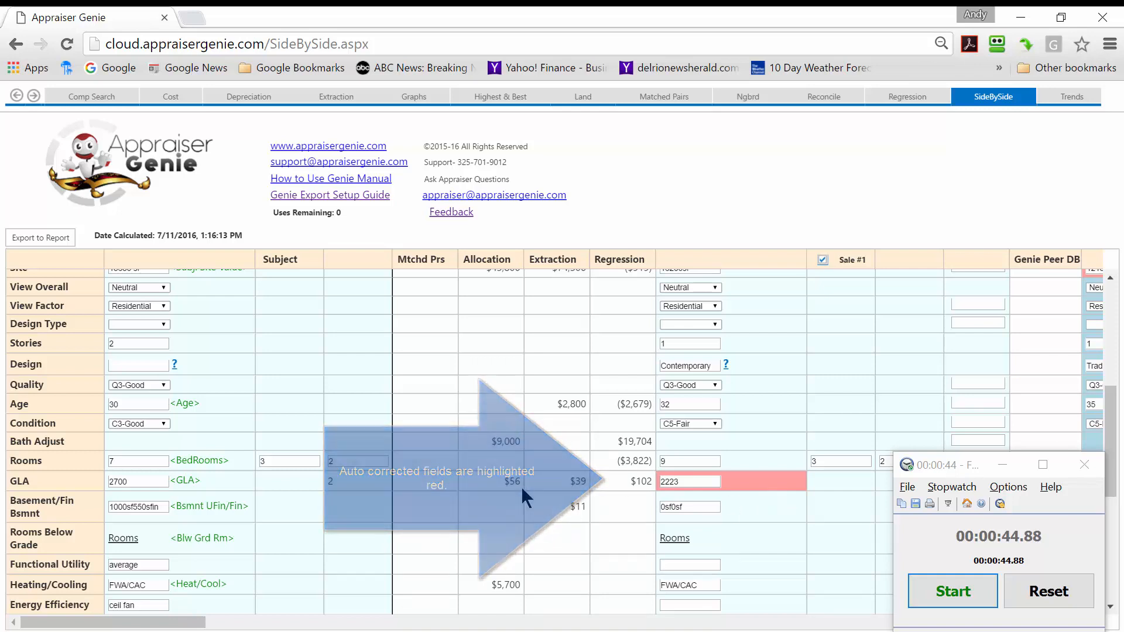
click(551, 481)
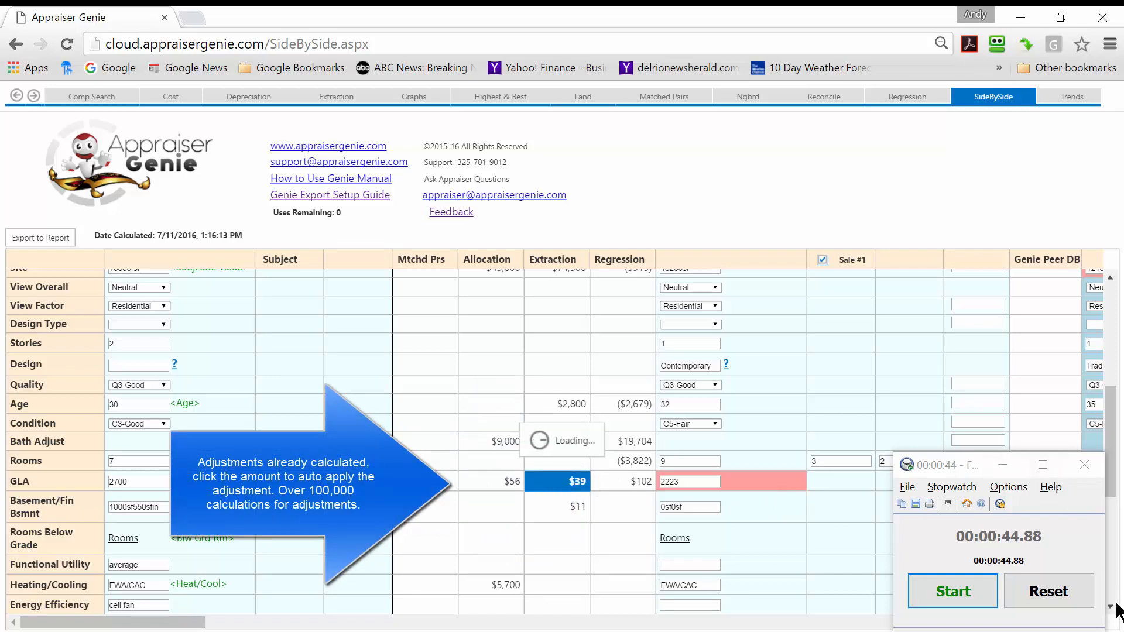
scroll(1110, 606, down, 5)
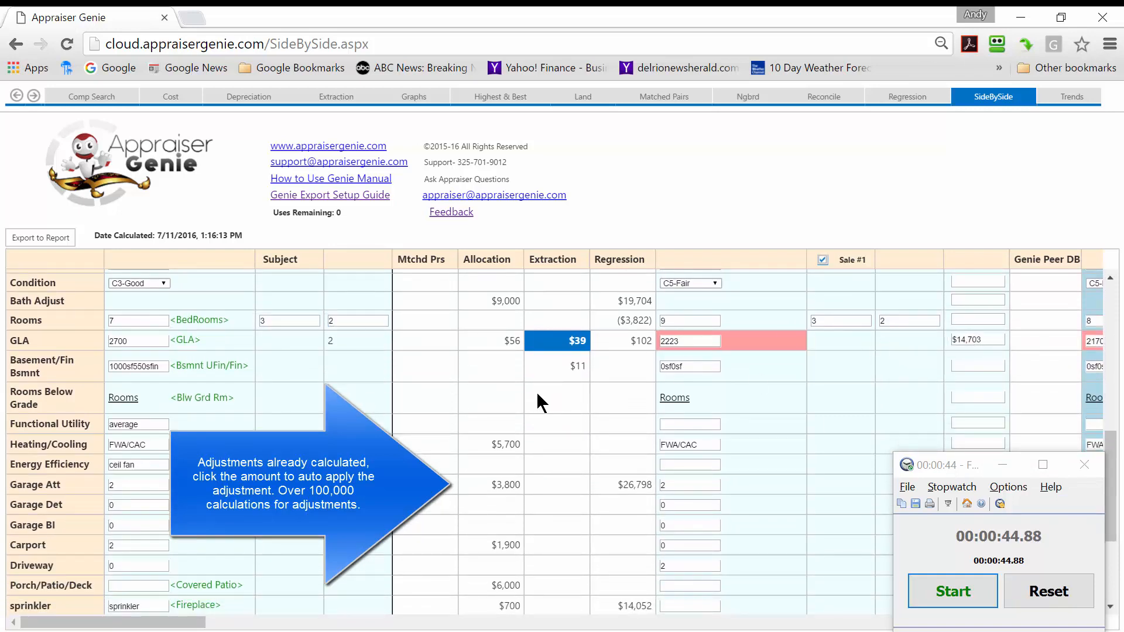
click(504, 301)
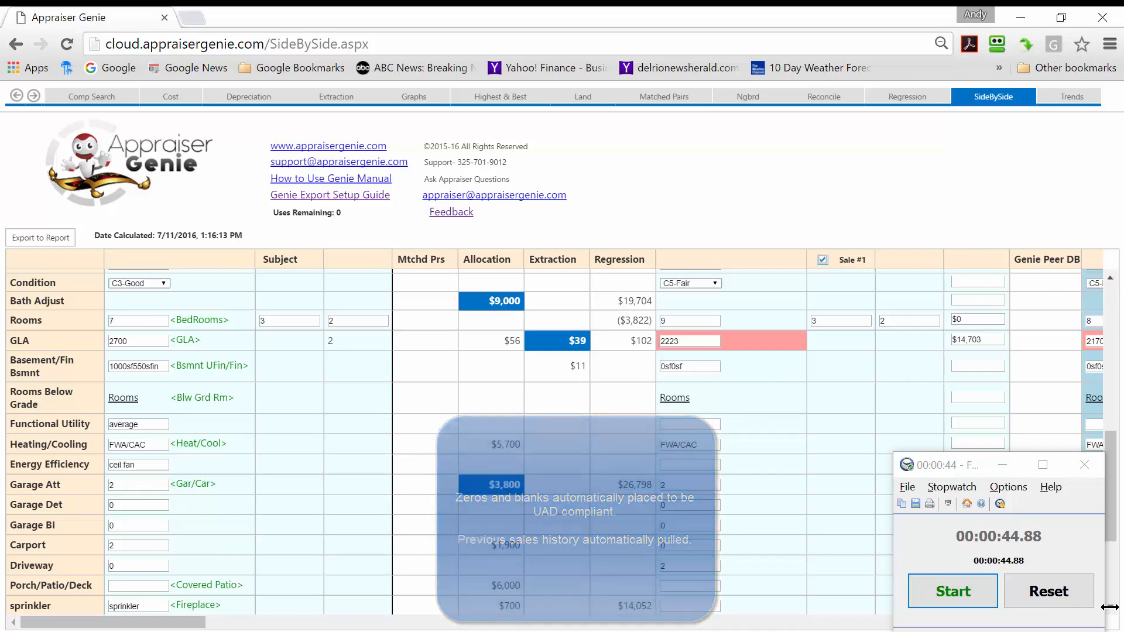
Examine the adjustments applied across the other comparable sales in the grid, returning to the subject and Sale #1.
click(840, 622)
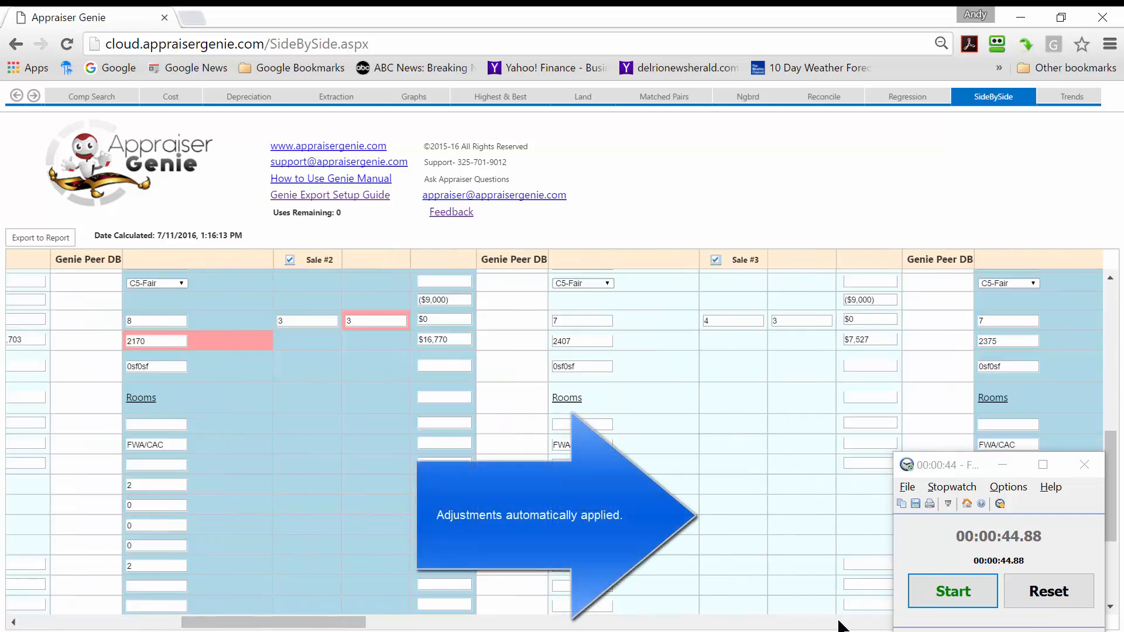
click(839, 622)
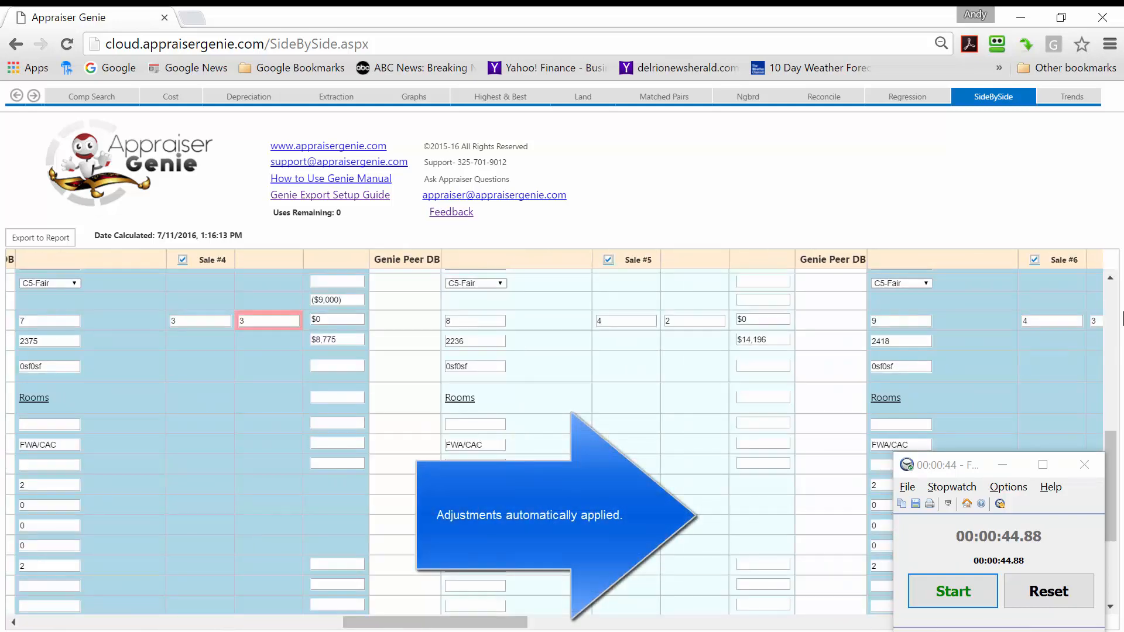
click(1115, 304)
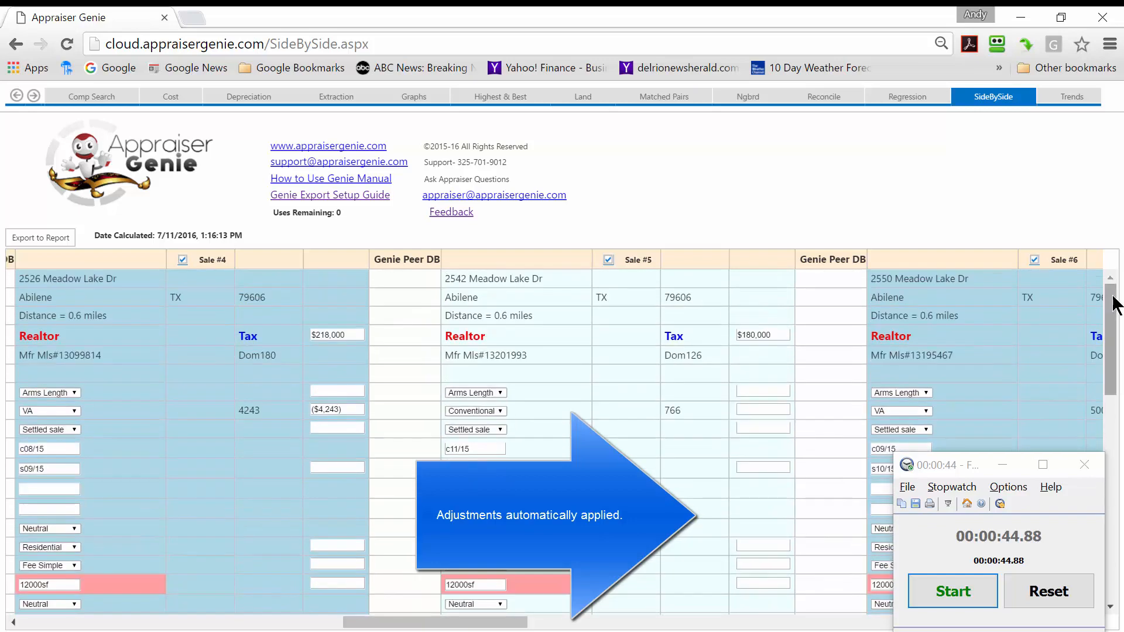
click(88, 624)
click(88, 624)
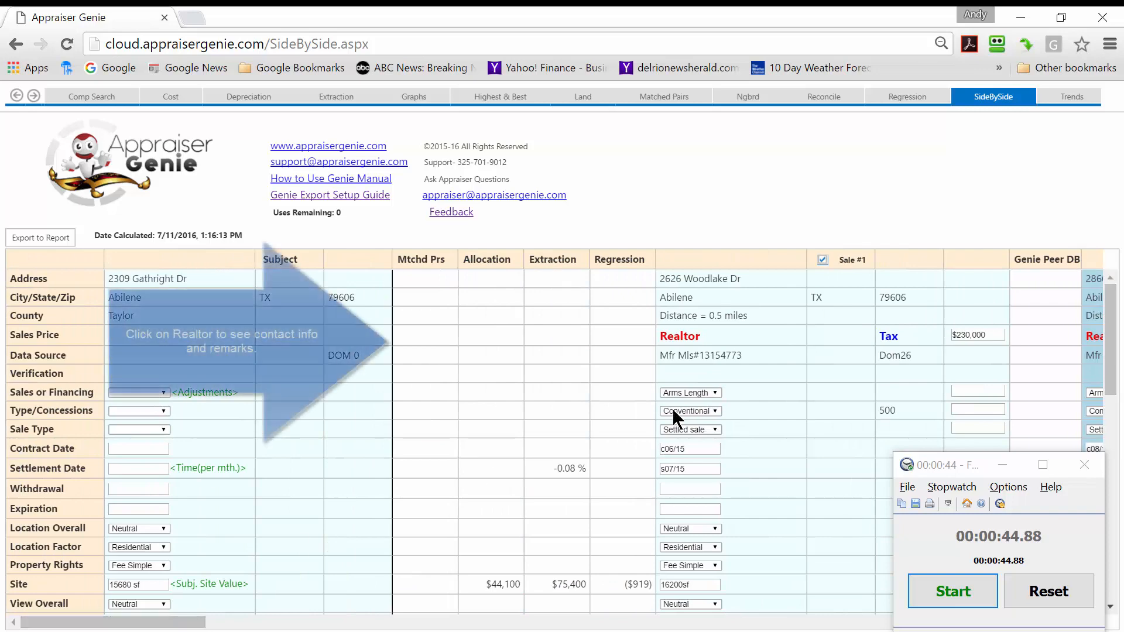
View the Realtor contact information and remarks for Sale #1, followed by its Tax assessor record, closing each window.
click(698, 341)
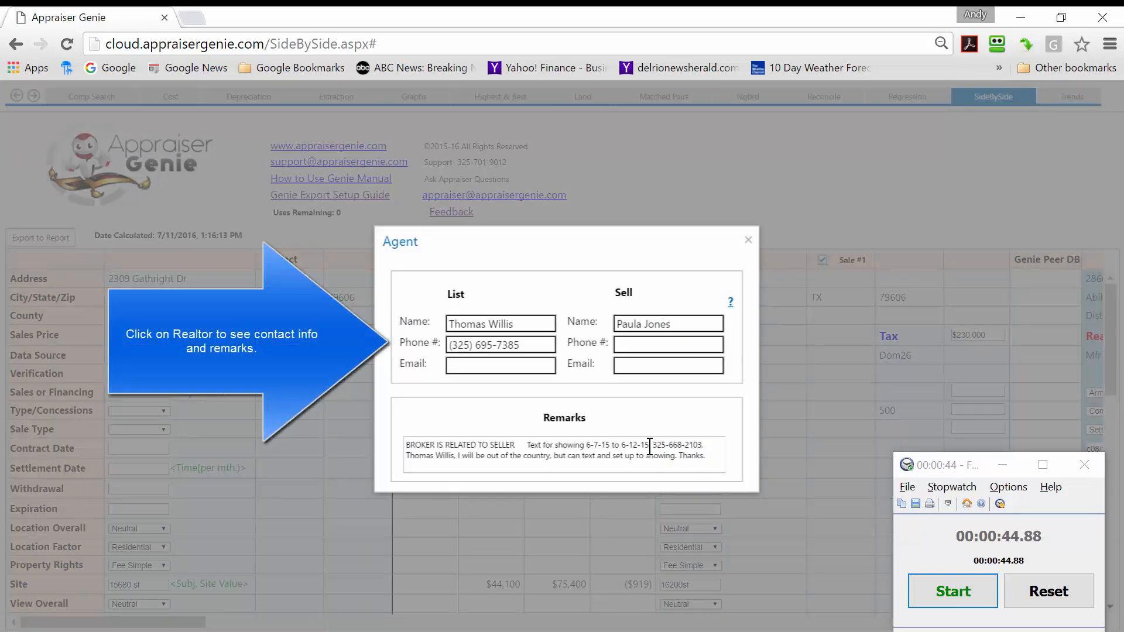
click(748, 240)
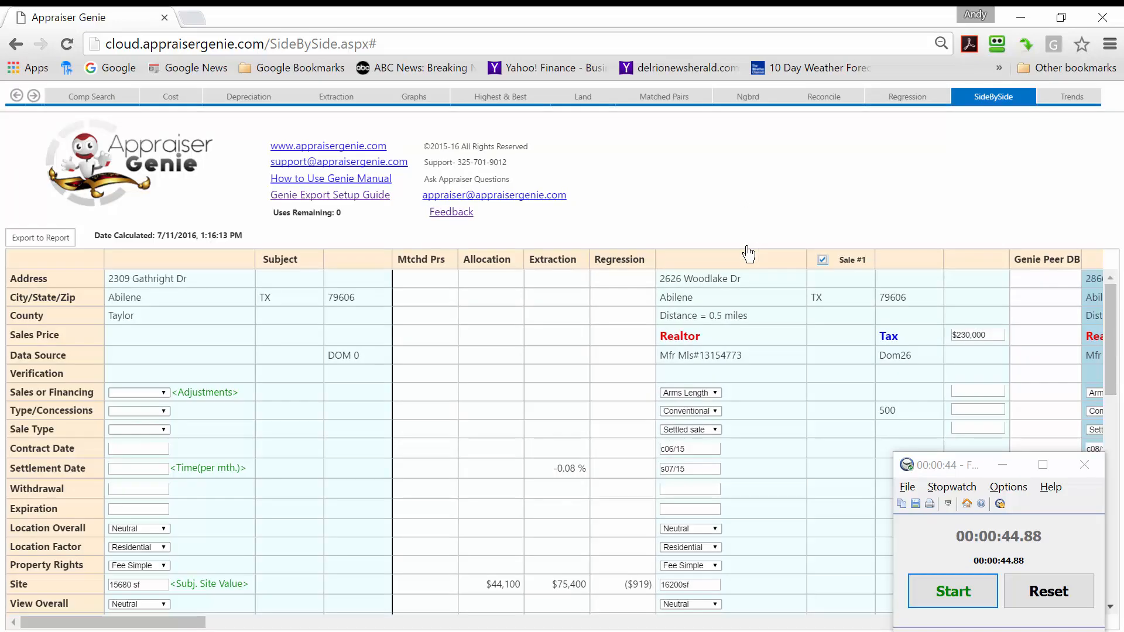
click(894, 342)
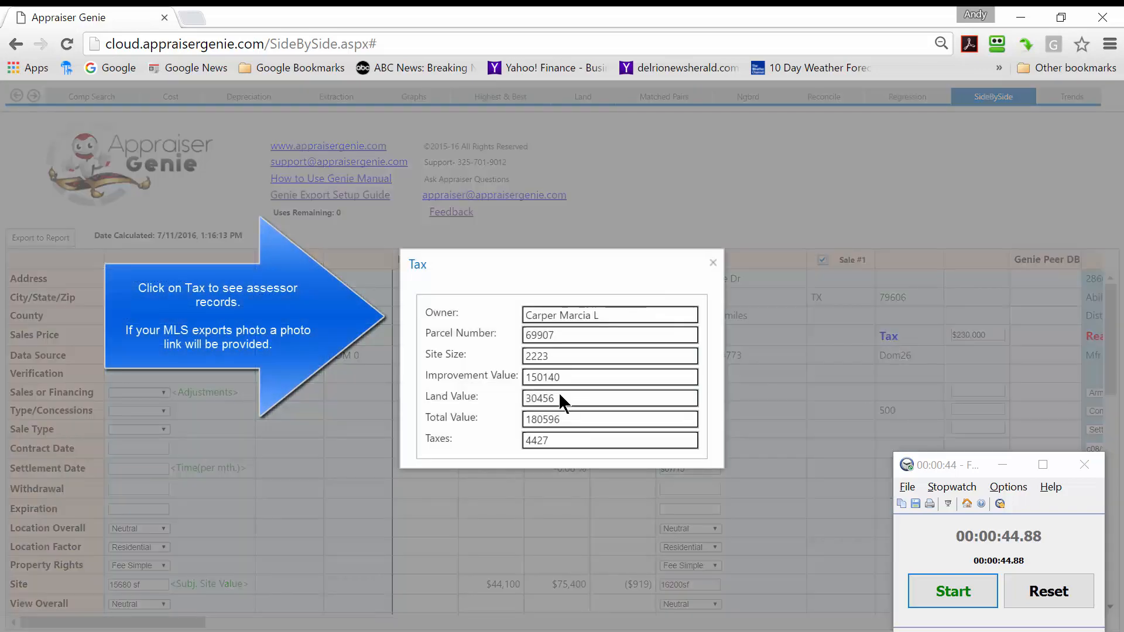
click(712, 264)
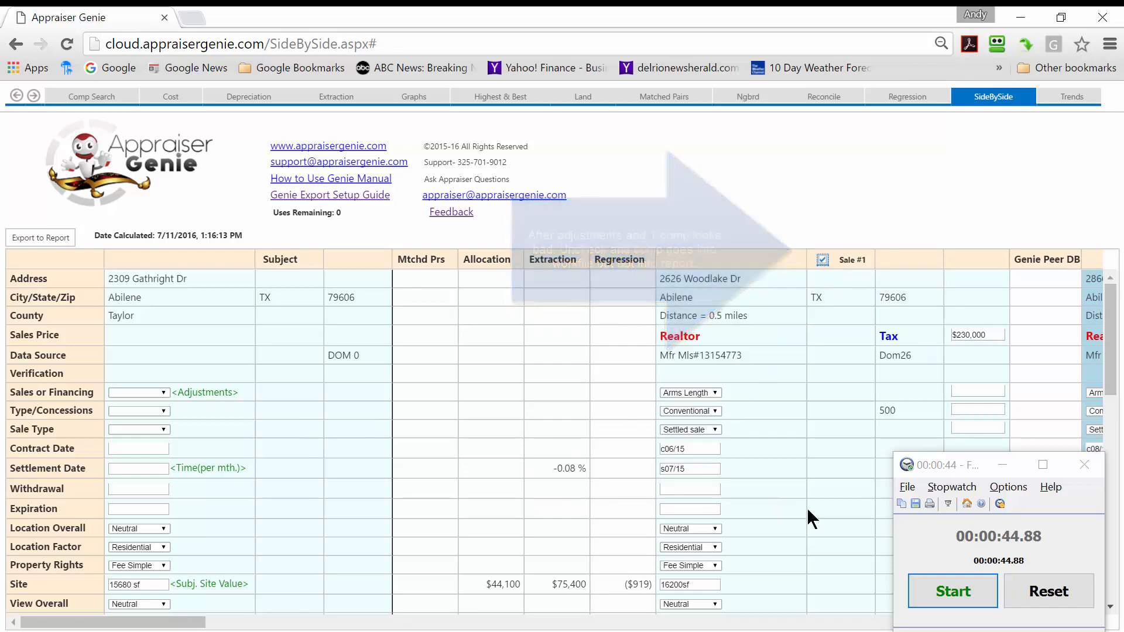
Export the side-by-side grid to the report using the $44,100 Allocation land value, timing the export with the stopwatch.
click(945, 583)
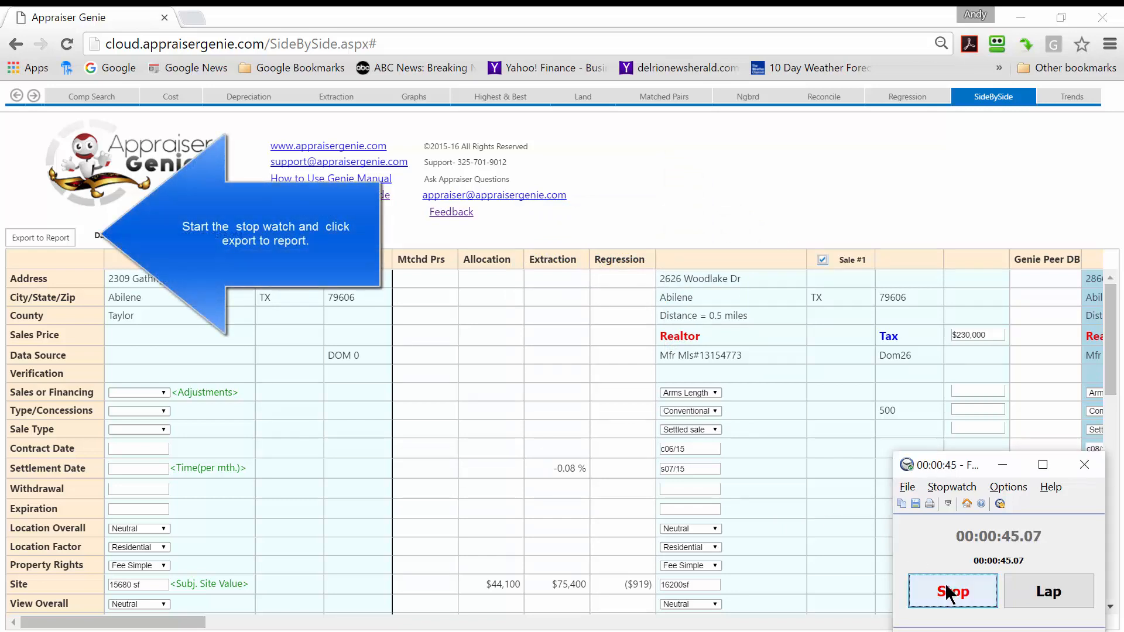
click(41, 237)
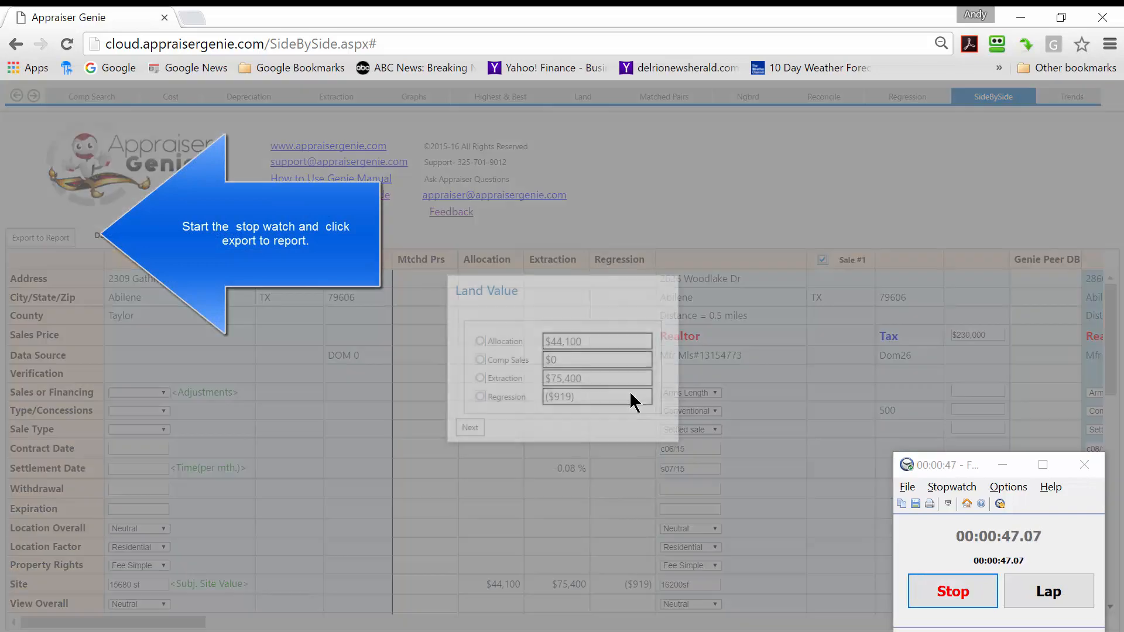
click(491, 340)
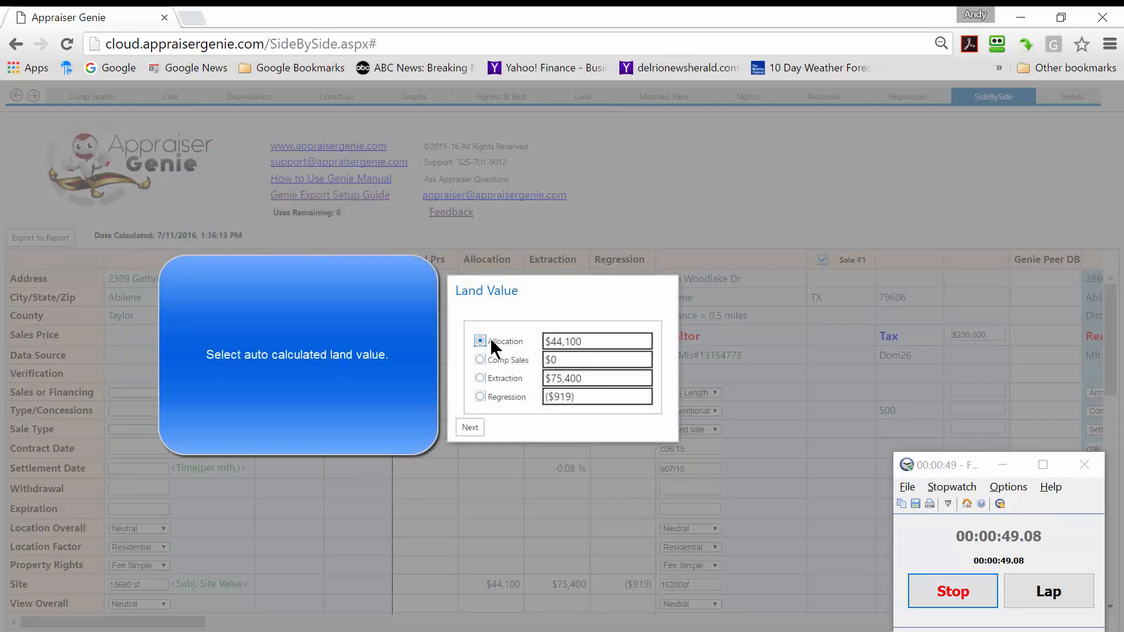
click(470, 428)
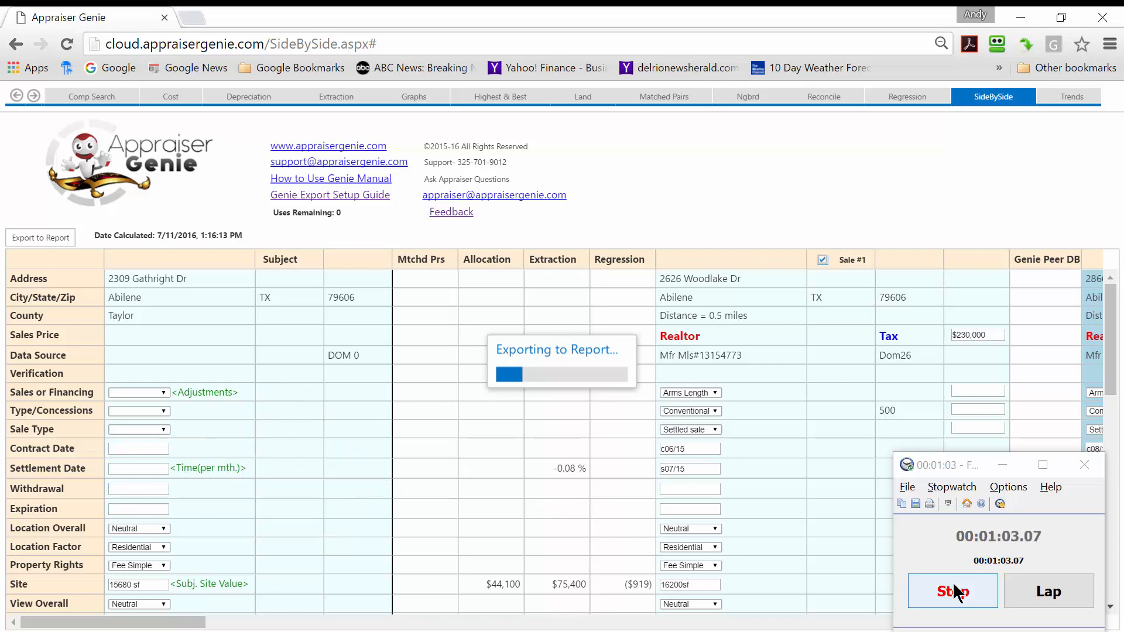
click(954, 593)
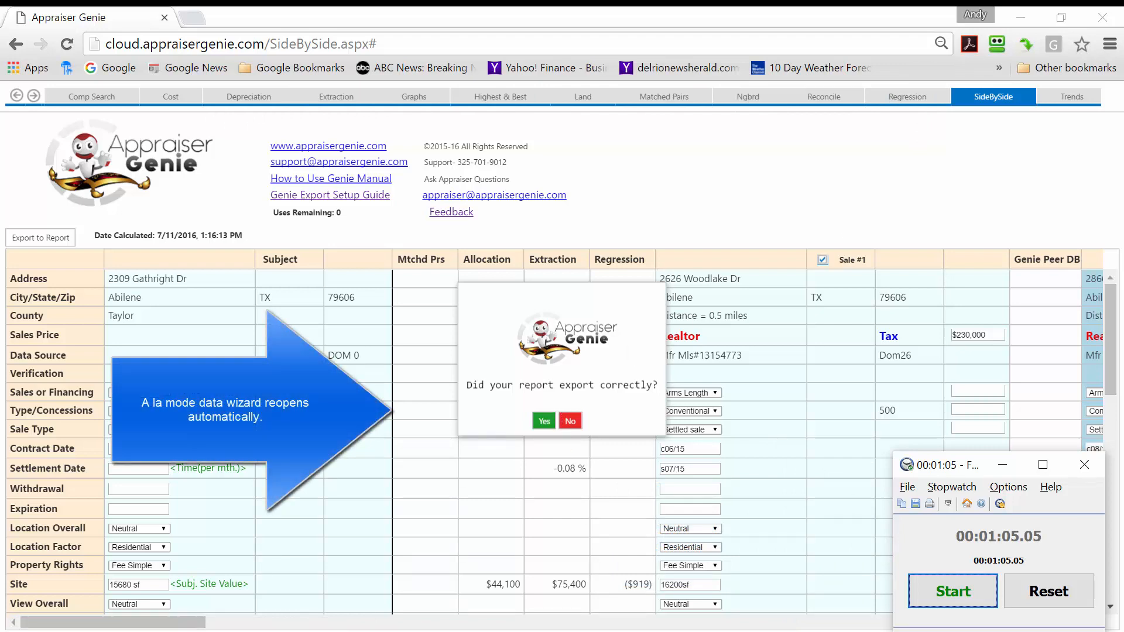
click(795, 625)
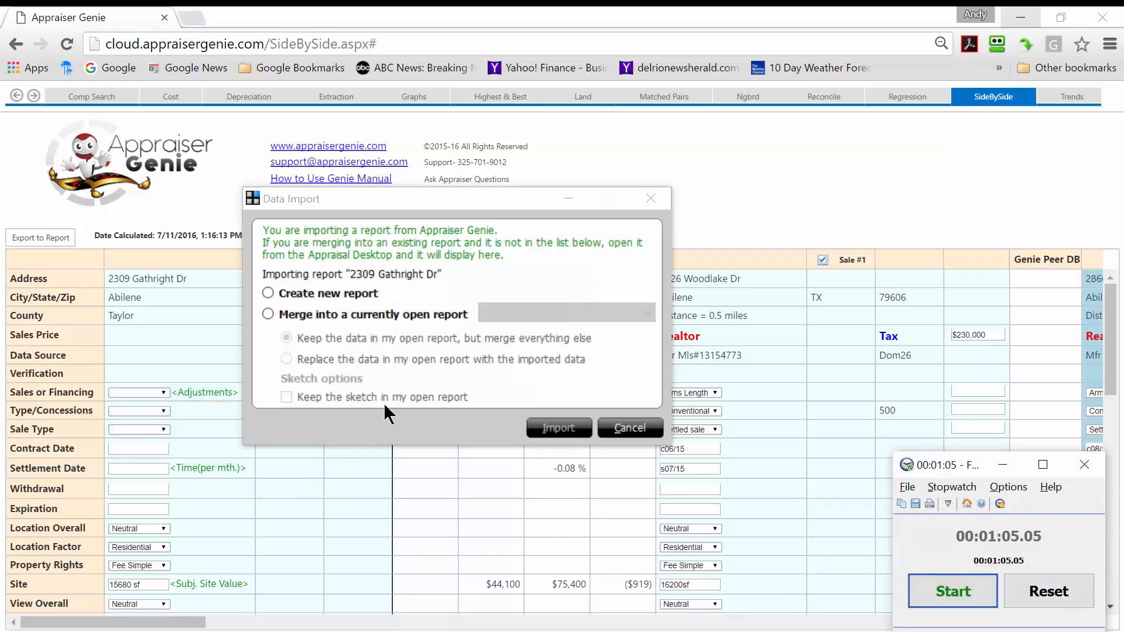
click(306, 295)
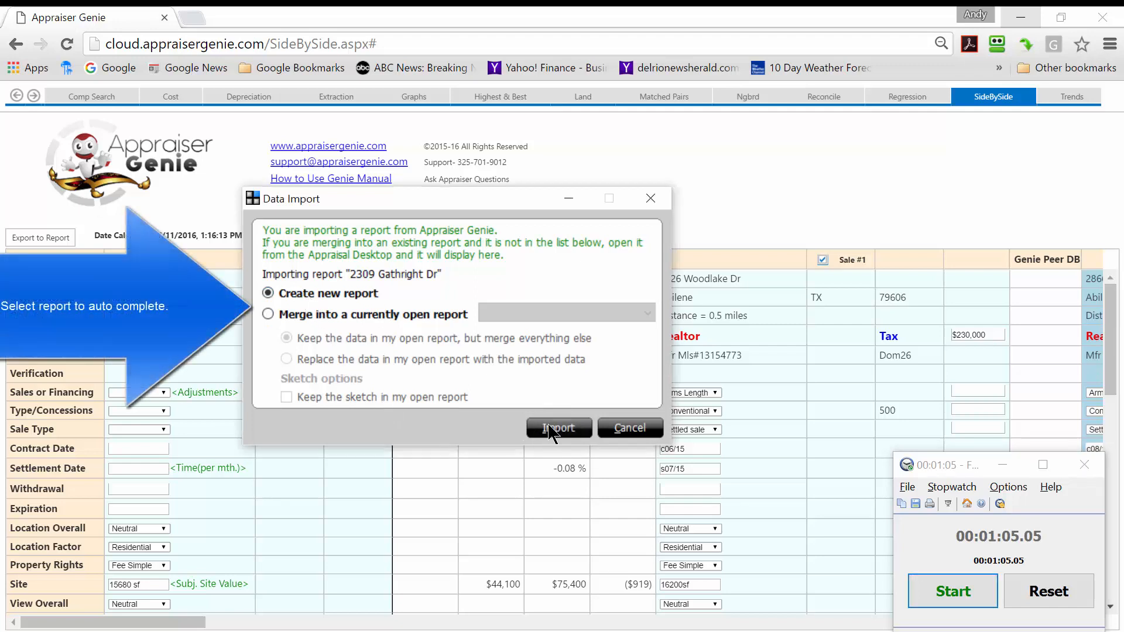
click(556, 429)
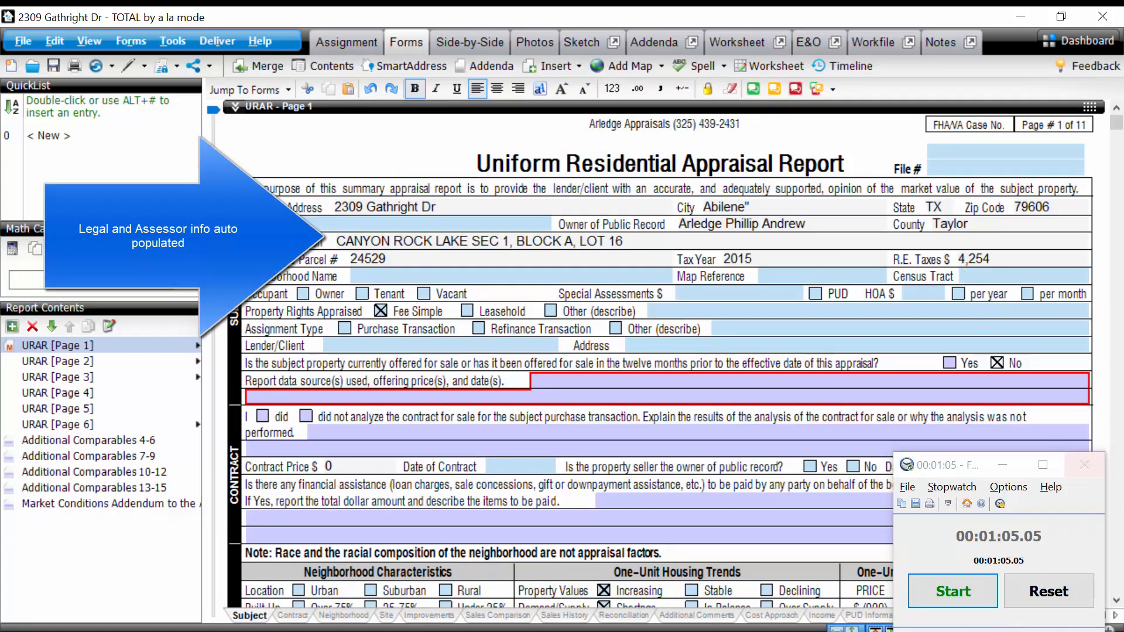
Examine the subject, site, sales comparison, sales history and reconciliation sections on URAR pages 1 and 2, dismissing the Save As dialog.
scroll(747, 338, down, 8)
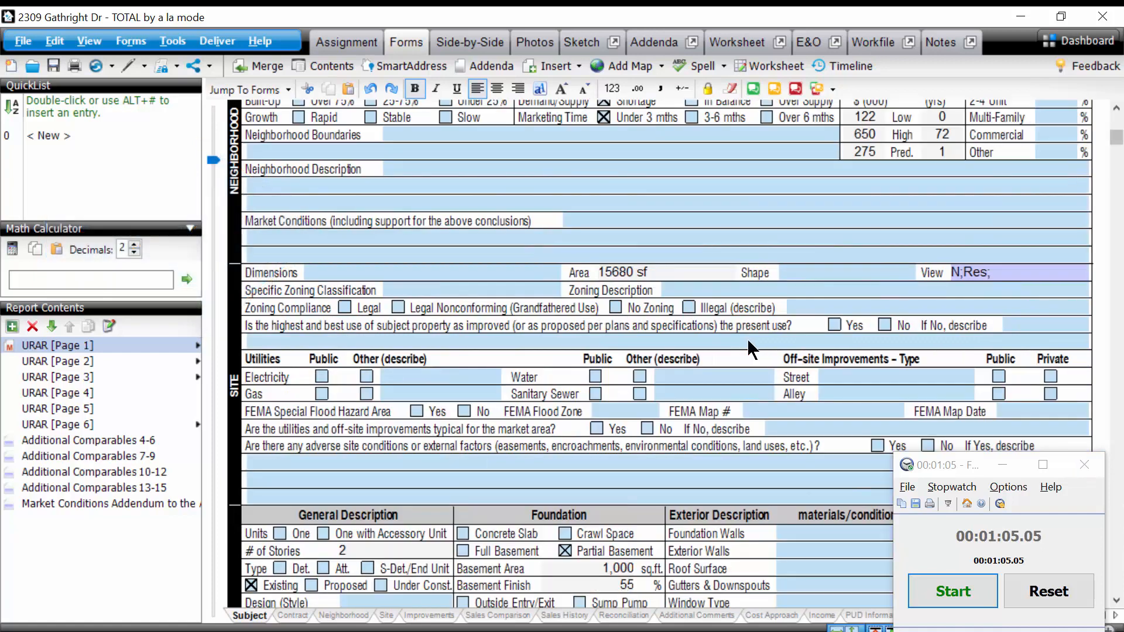
scroll(1110, 117, up, 2)
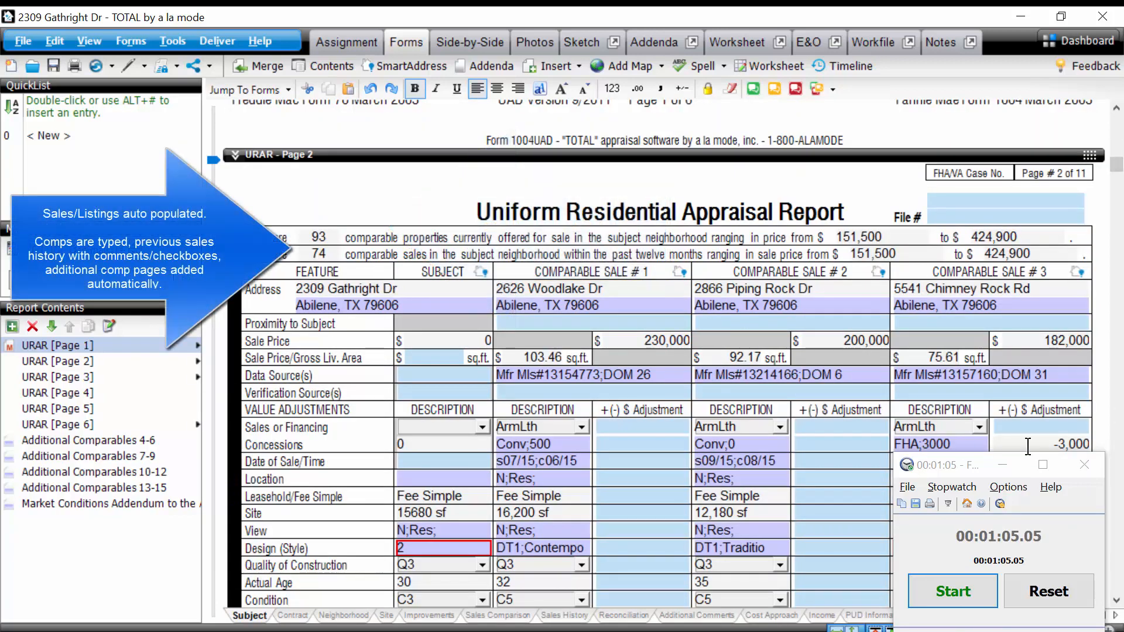
scroll(746, 308, down, 9)
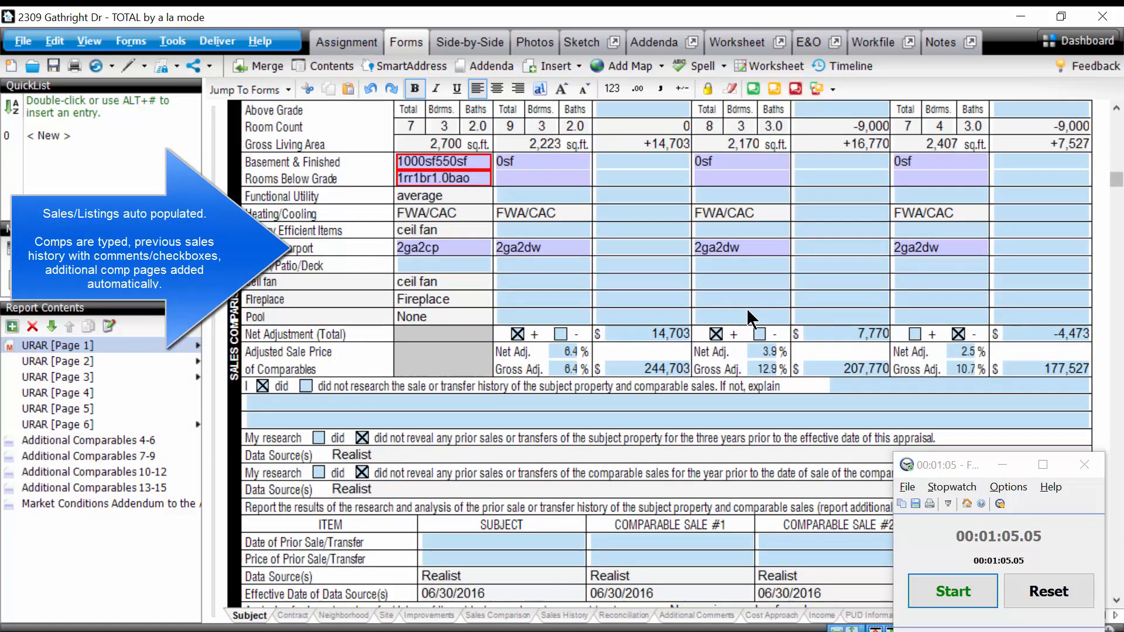
scroll(746, 308, down, 10)
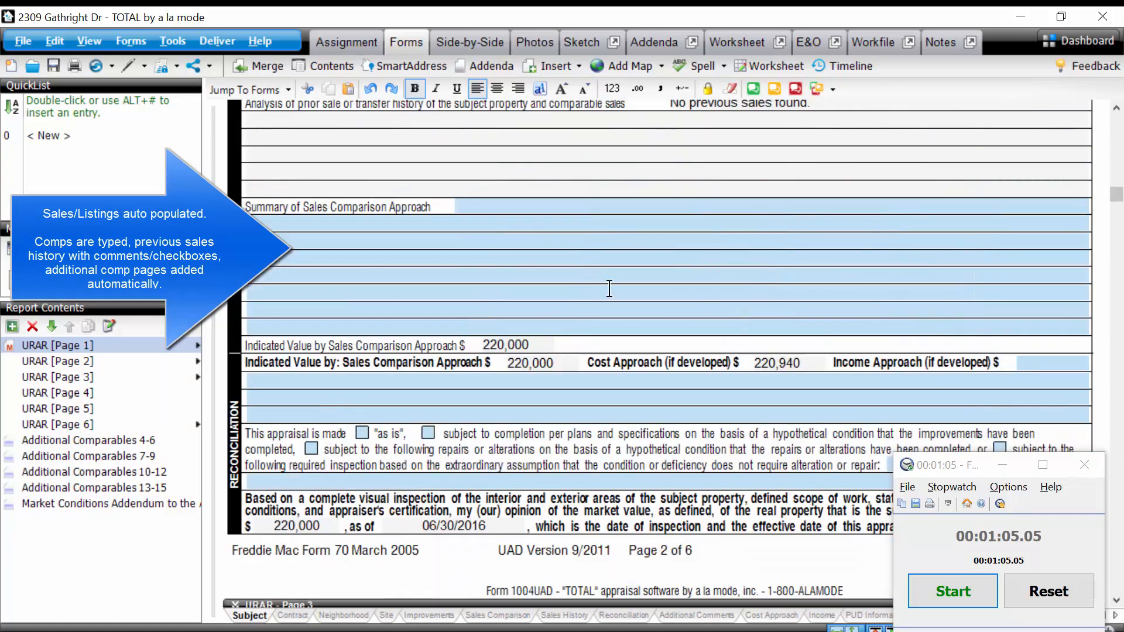
scroll(750, 331, up, 5)
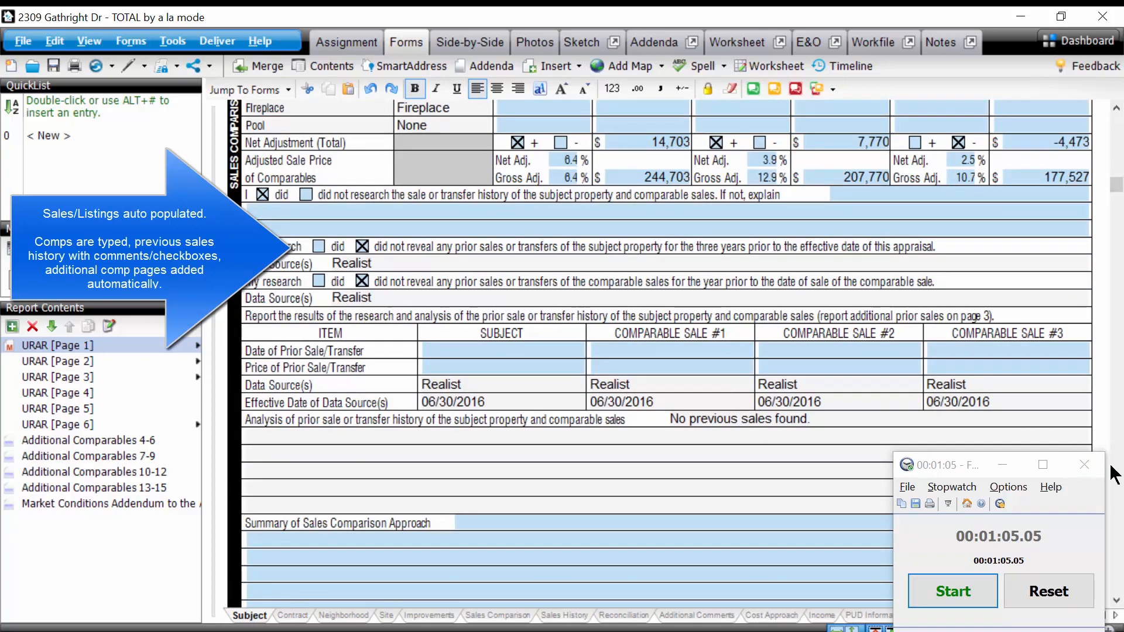
scroll(747, 318, down, 5)
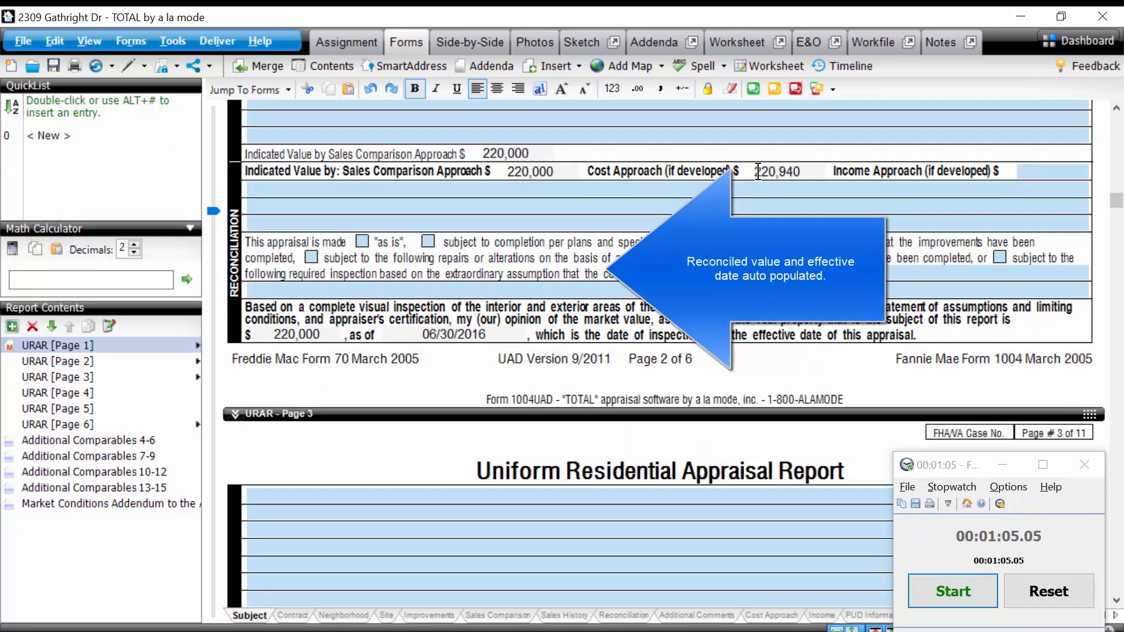
scroll(1094, 394, down, 5)
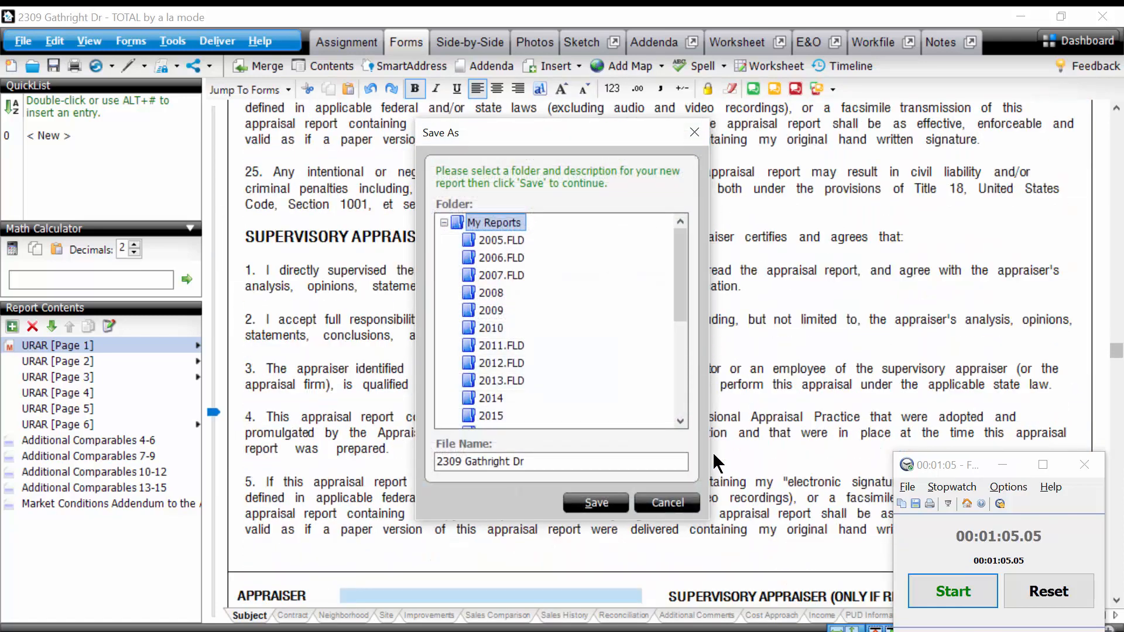
click(644, 502)
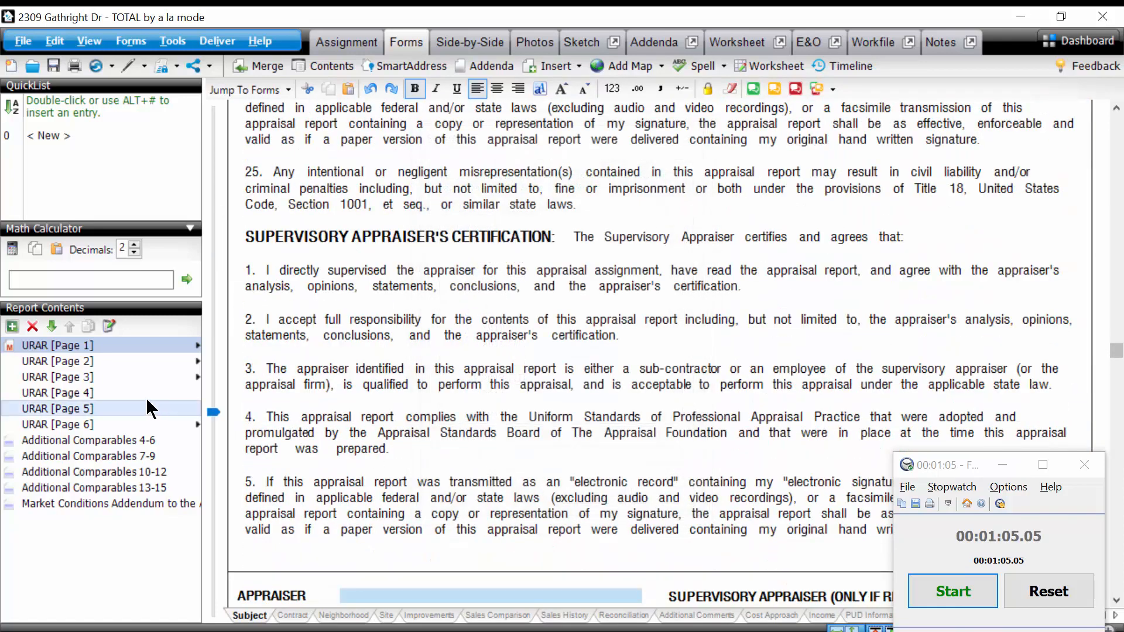
Examine the Cost Approach on URAR page 3, including the site value support, replacement cost figures and remaining economic life.
click(135, 377)
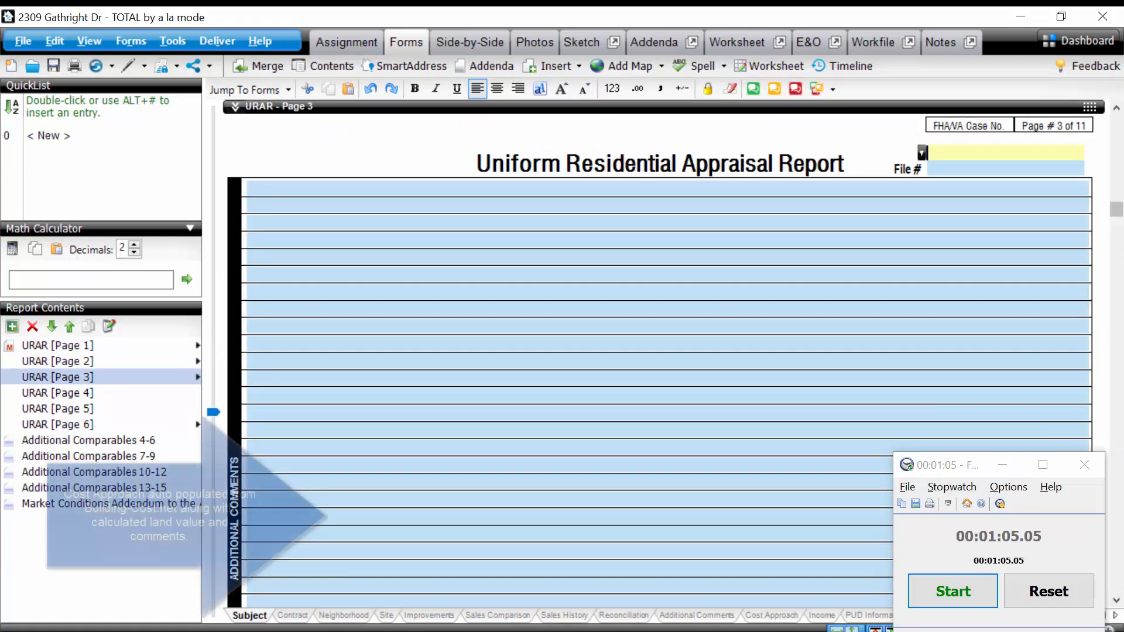
scroll(746, 303, down, 5)
scroll(746, 302, down, 5)
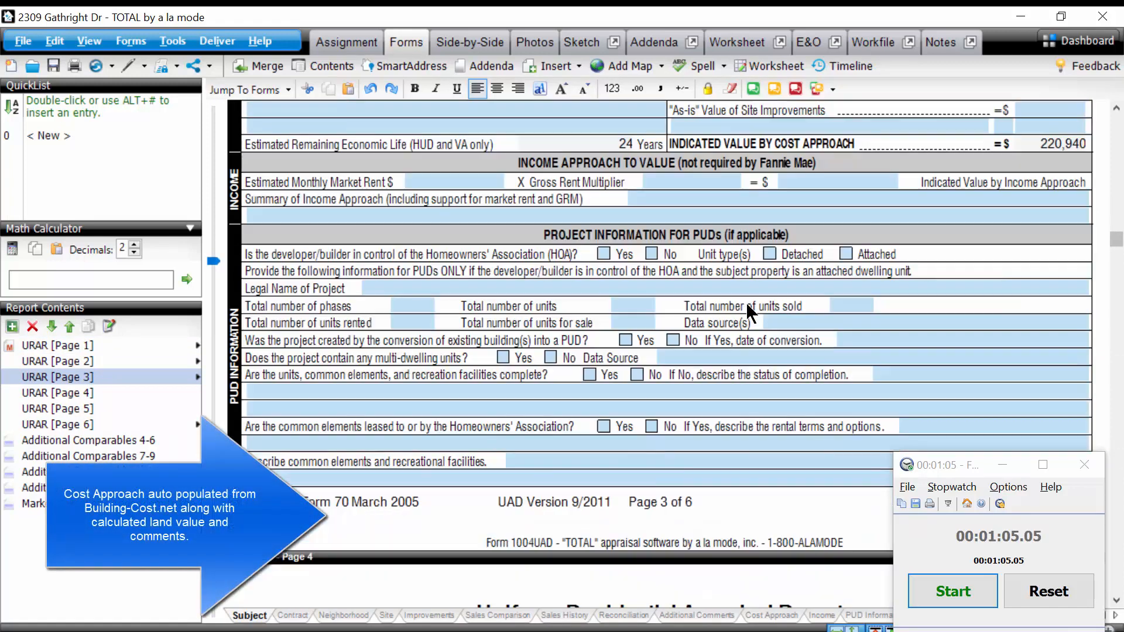
click(1114, 105)
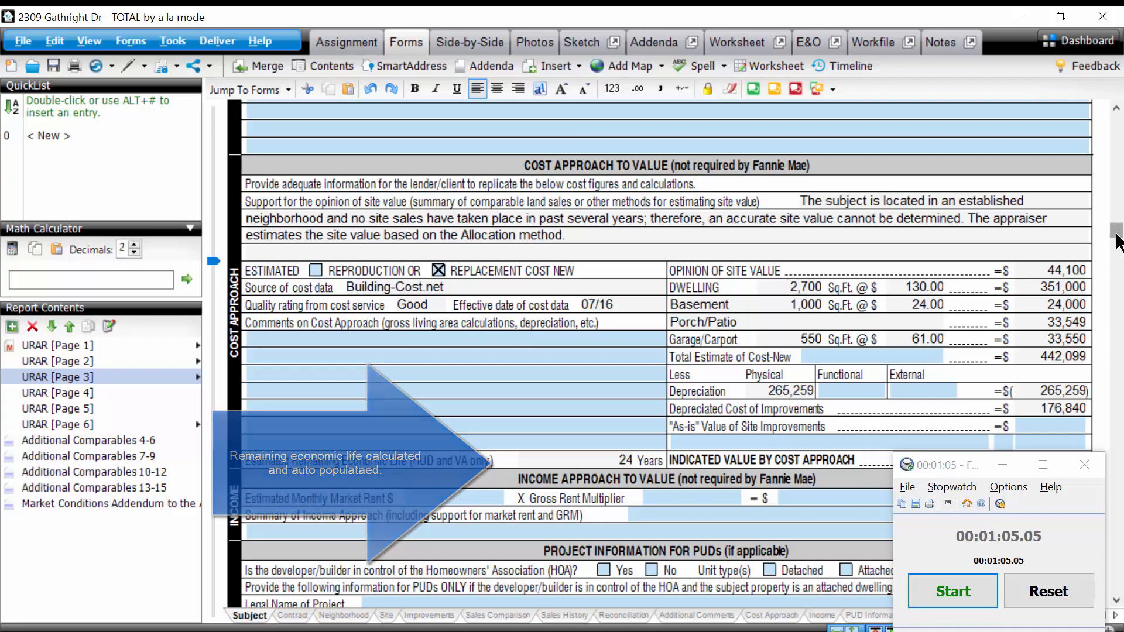
scroll(395, 419, down, 15)
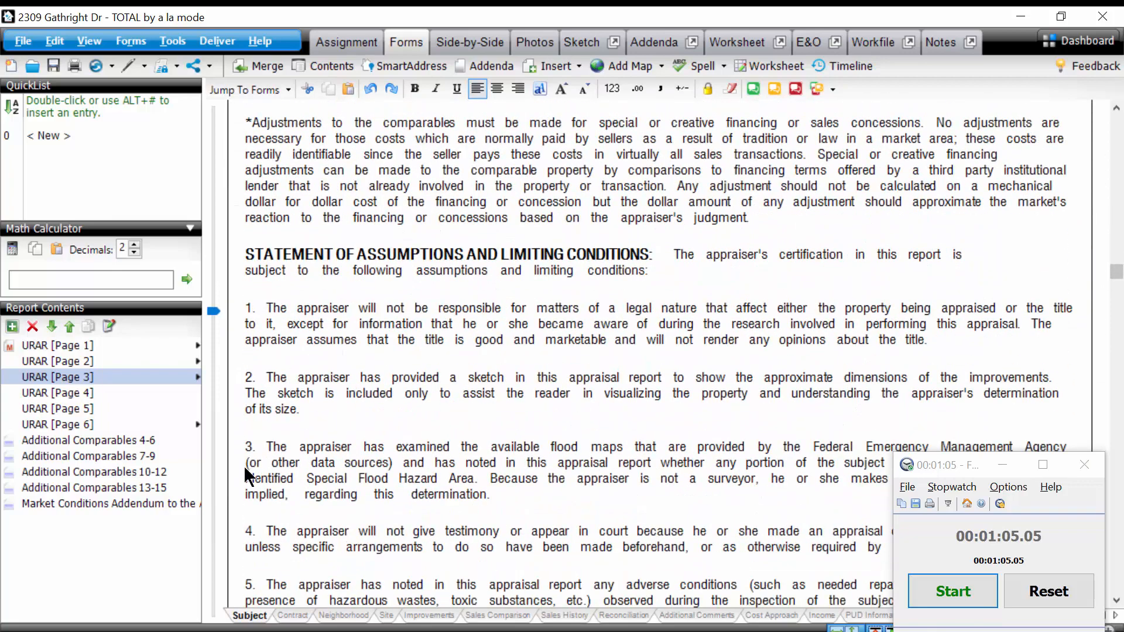
Review the Market Conditions Addendum's inventory analysis, median price trends and seller concession comments.
click(171, 505)
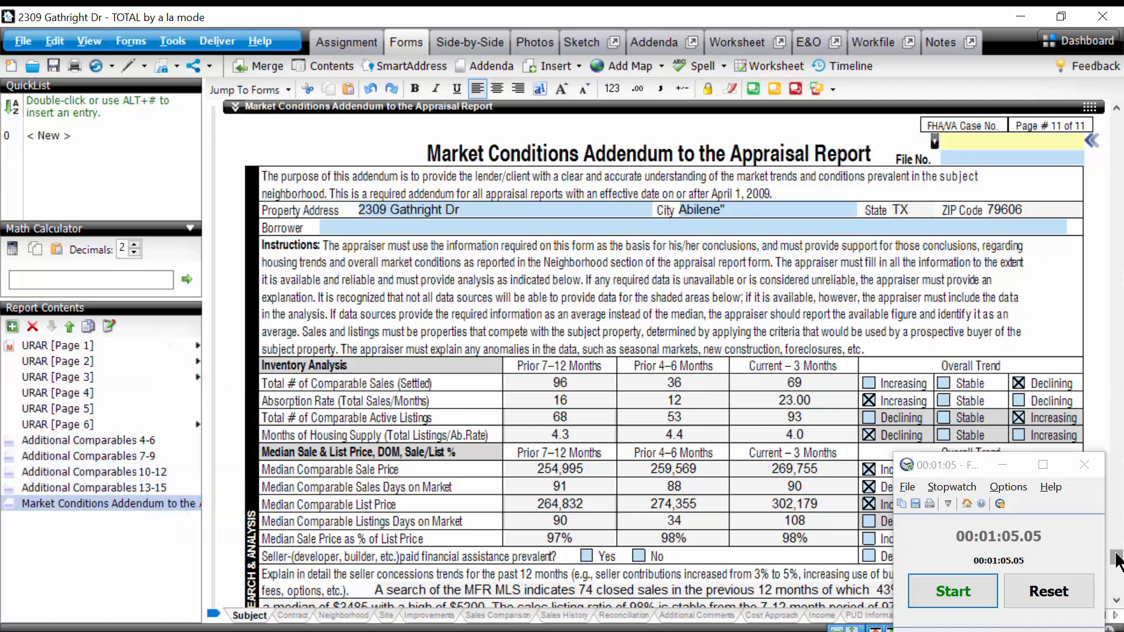
scroll(1117, 563, down, 3)
scroll(1117, 563, down, 3)
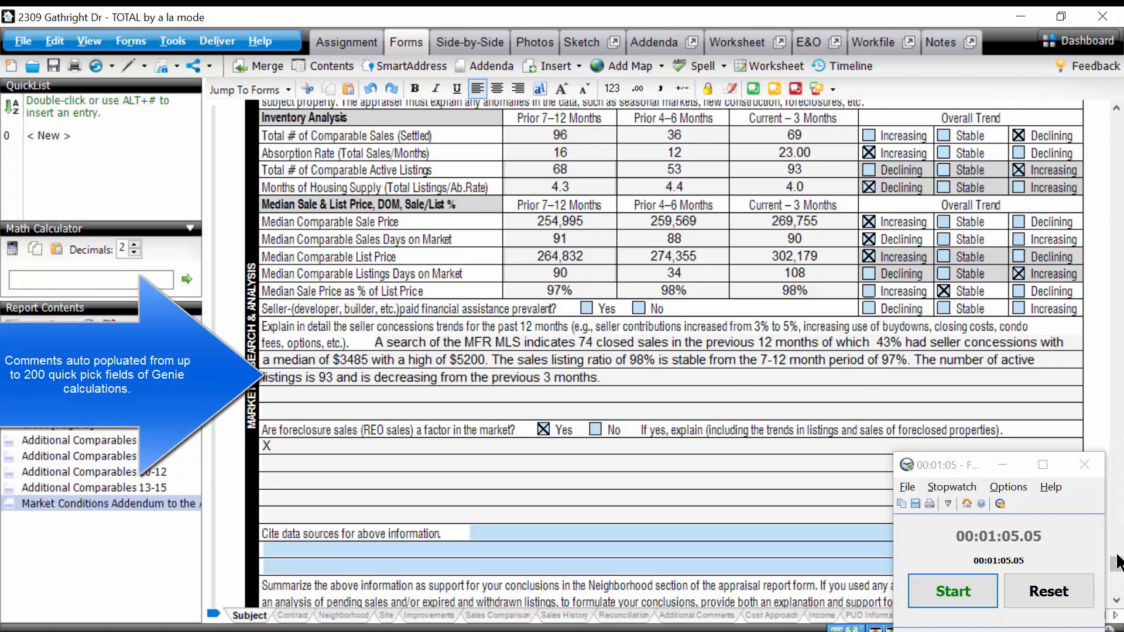
scroll(1119, 597, down, 3)
scroll(747, 408, down, 3)
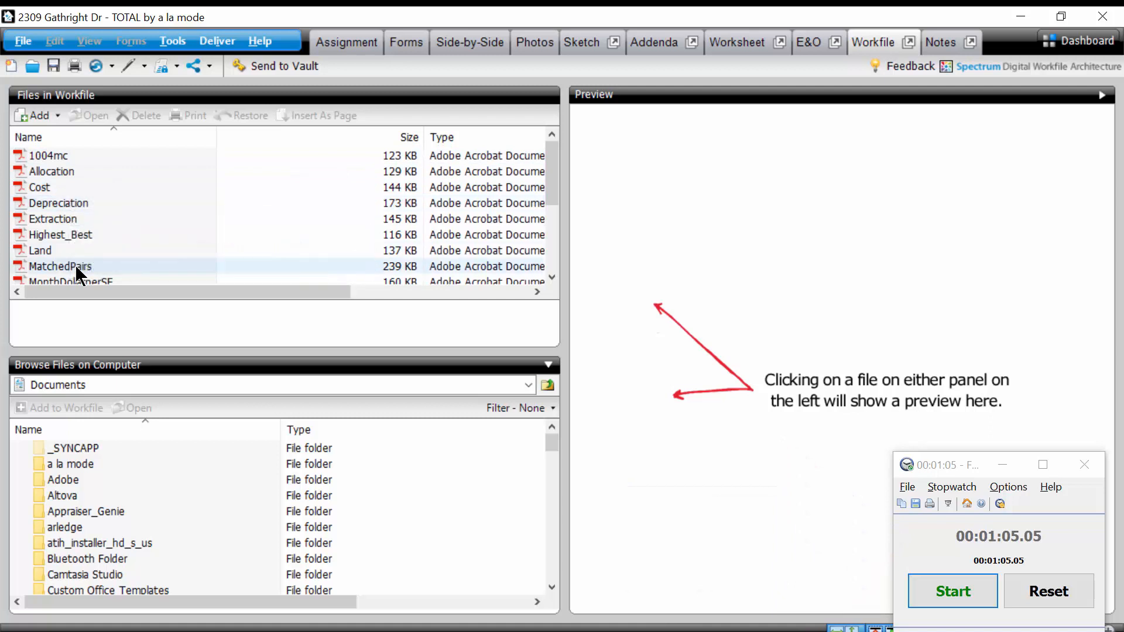
Open the MonthDollarperSF graph PDF from the report's workfile, minimize it, and look through the remaining workfile PDFs.
click(553, 276)
scroll(111, 217, down, 1)
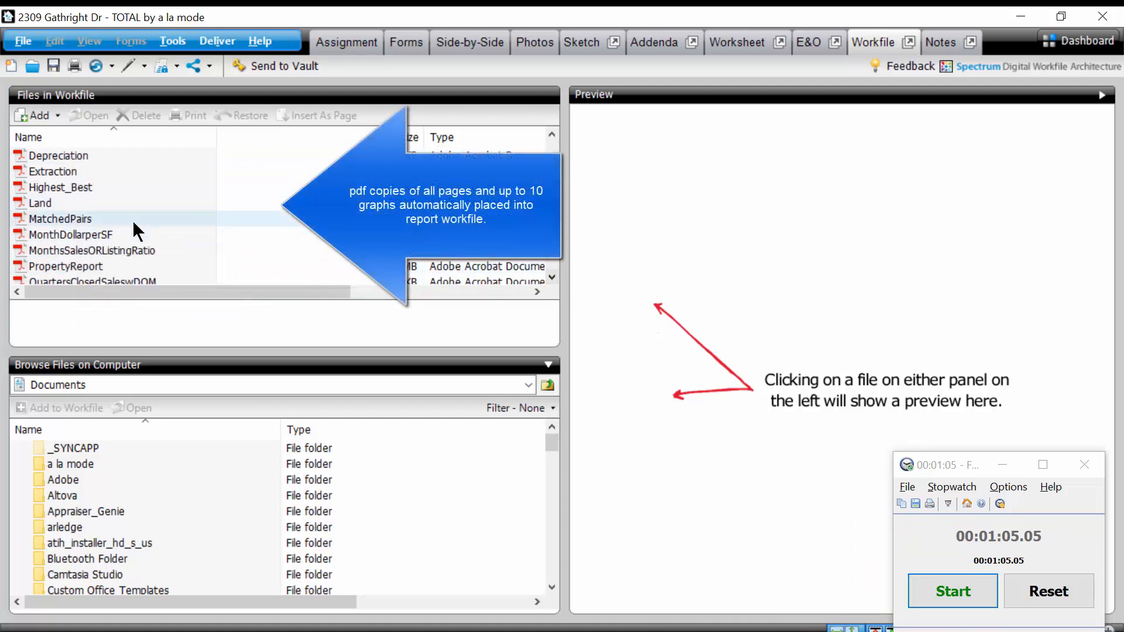
click(118, 233)
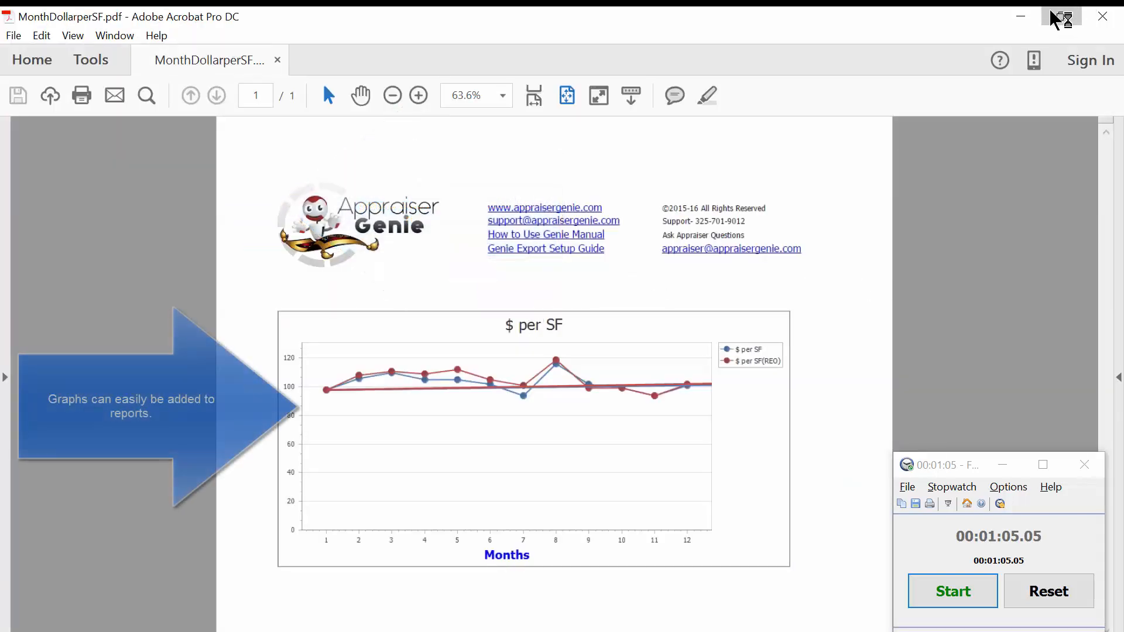
click(1021, 17)
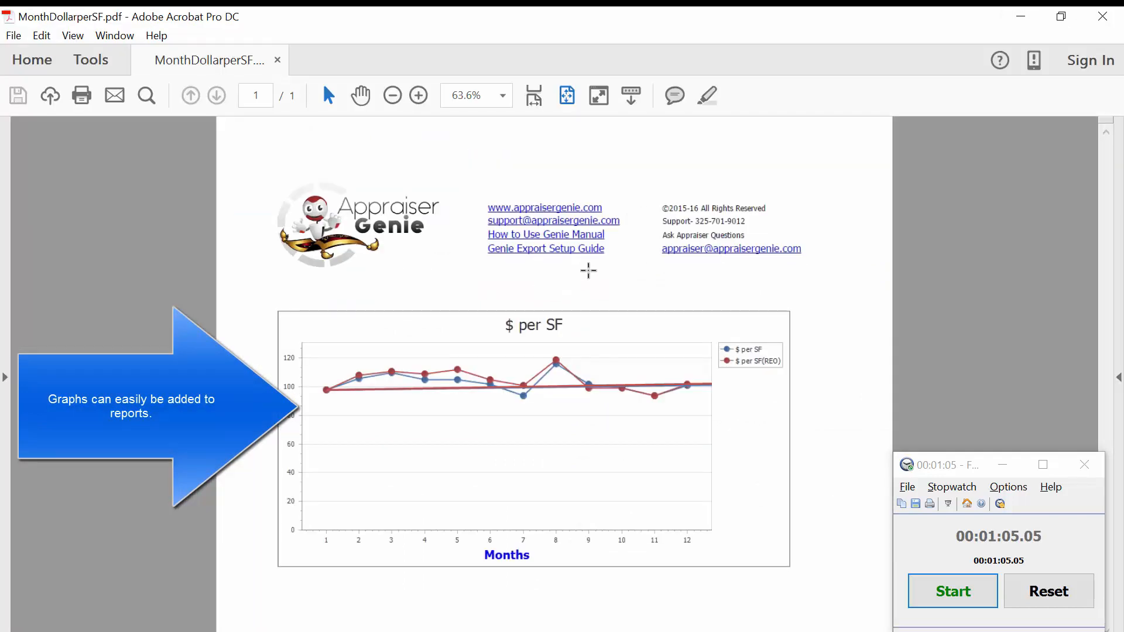
click(1023, 17)
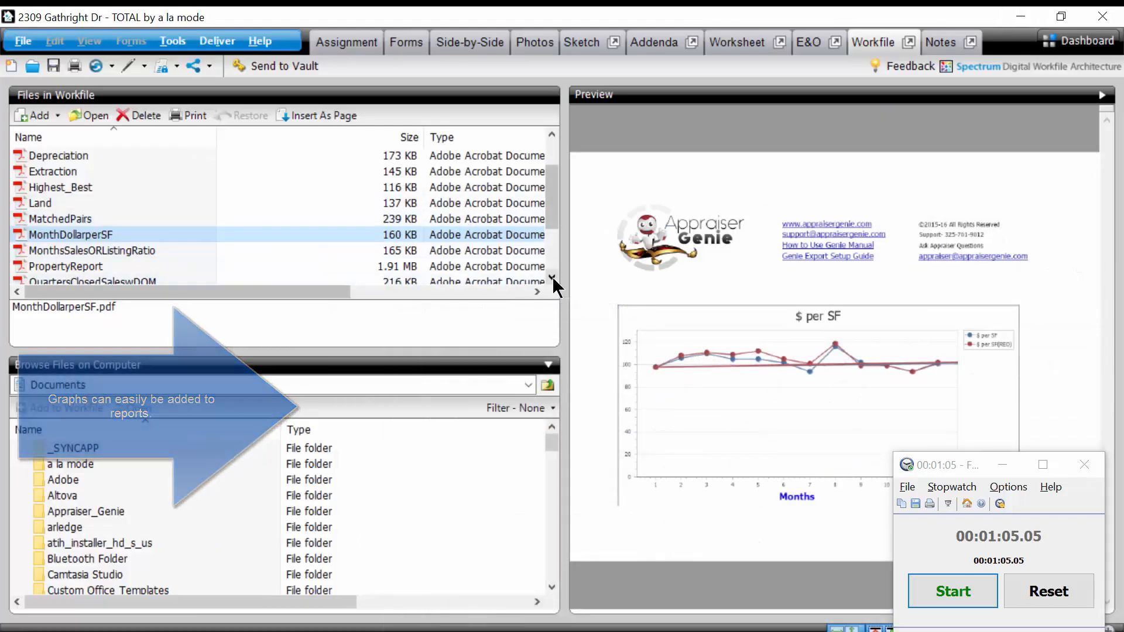
scroll(368, 186, down, 2)
scroll(368, 186, down, 1)
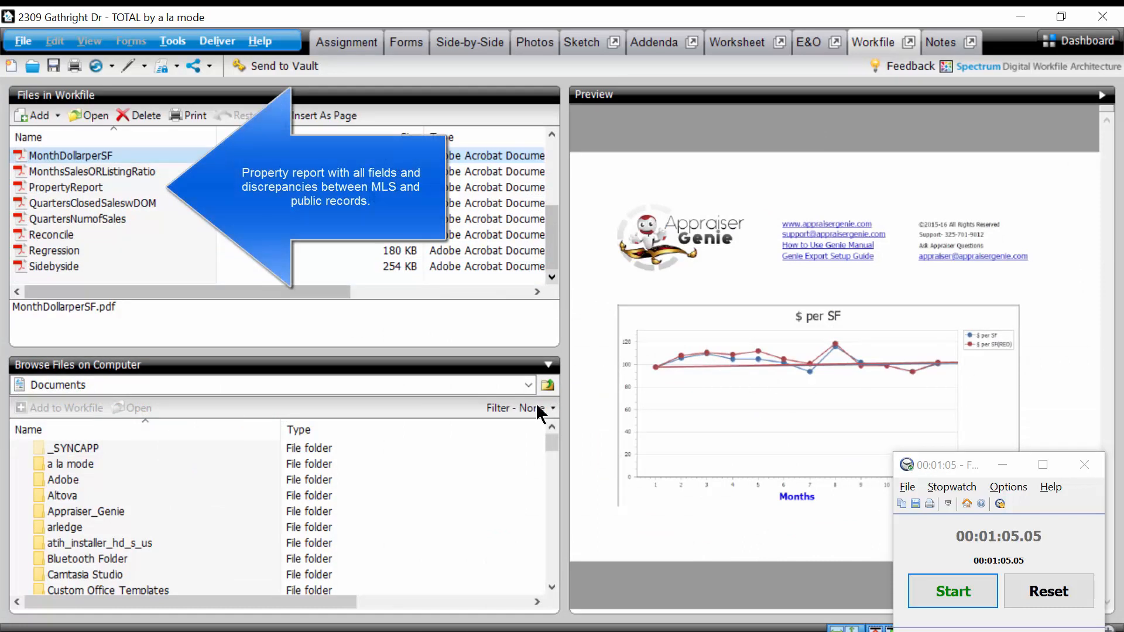
mouse_move(530, 630)
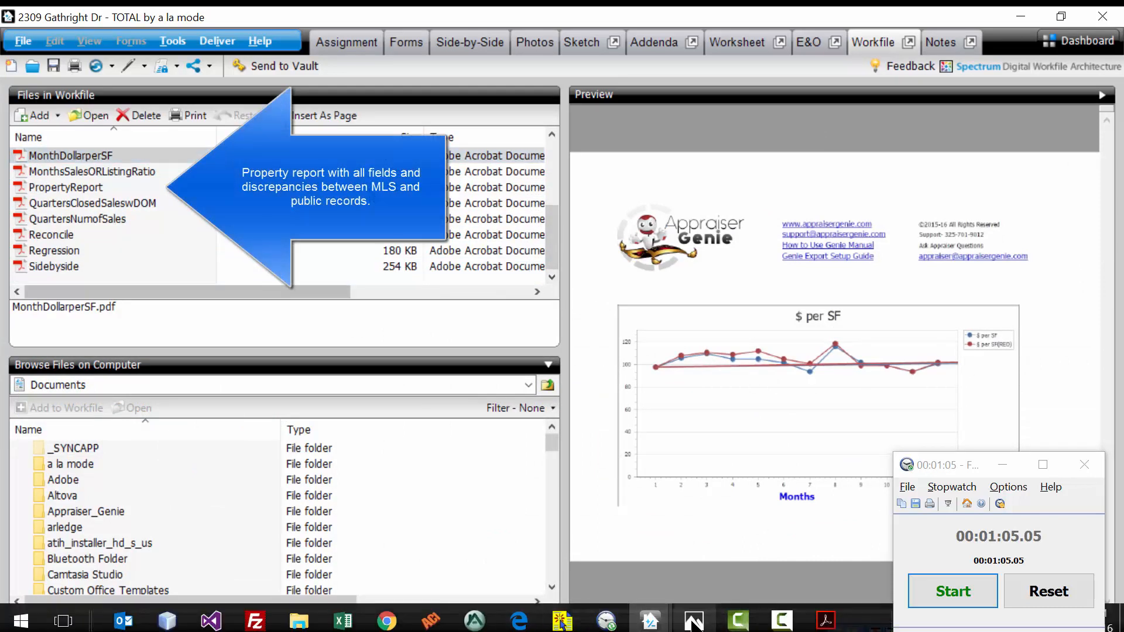
click(692, 622)
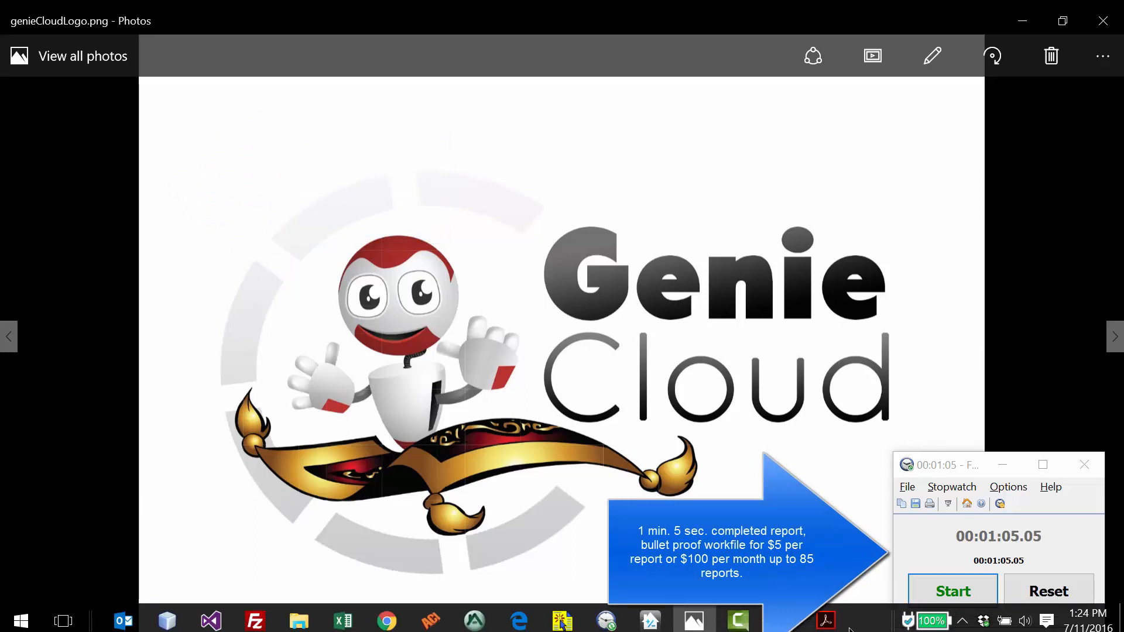
click(801, 630)
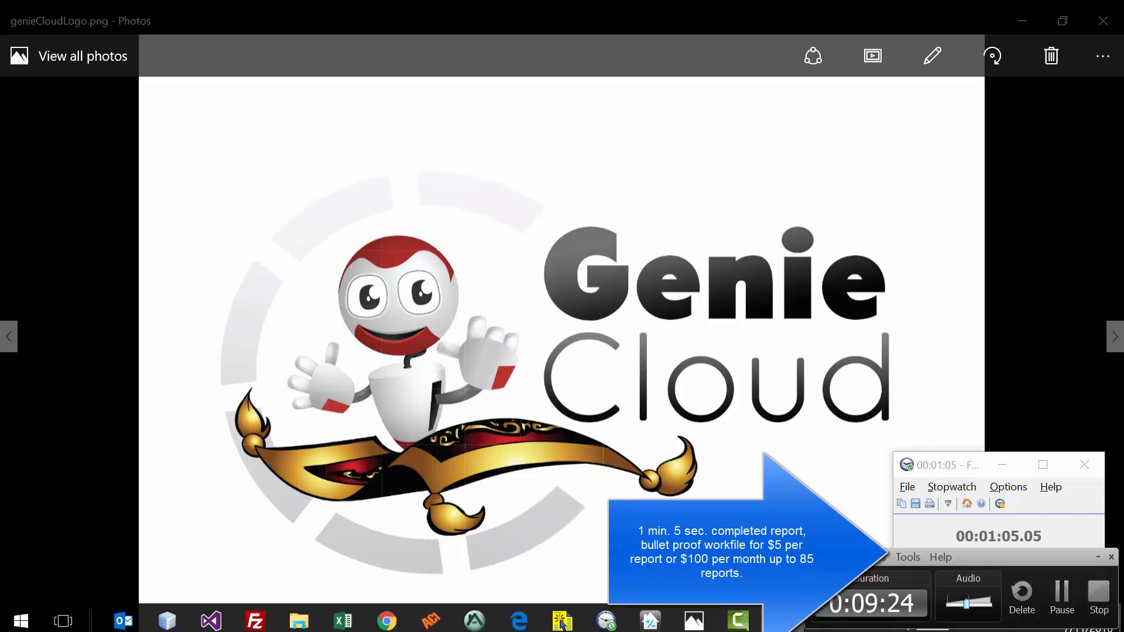
click(1094, 594)
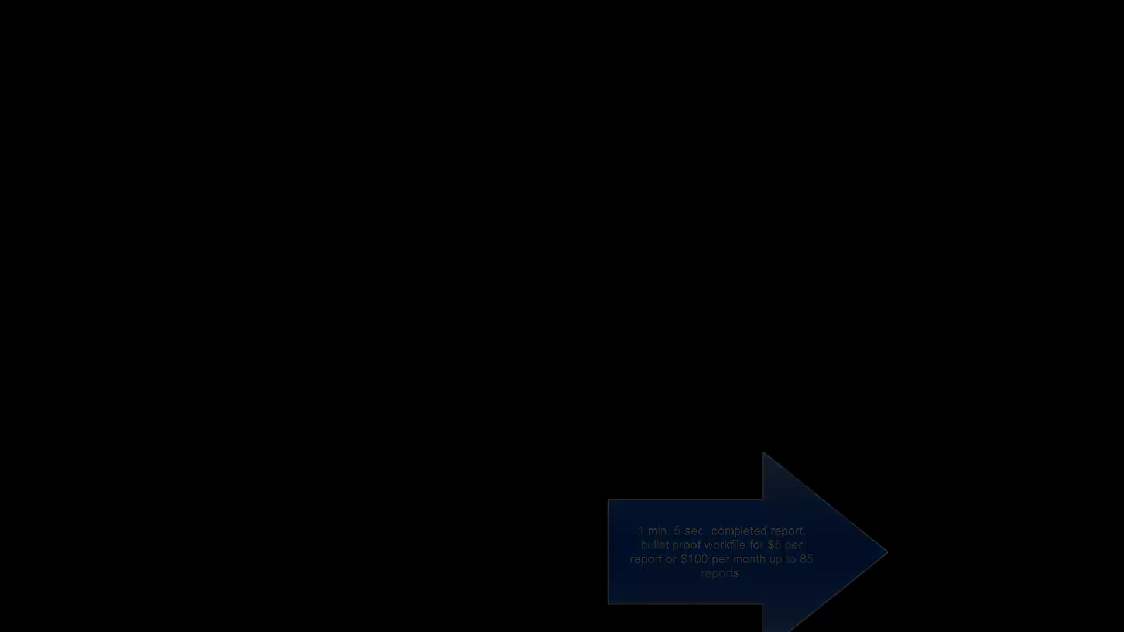